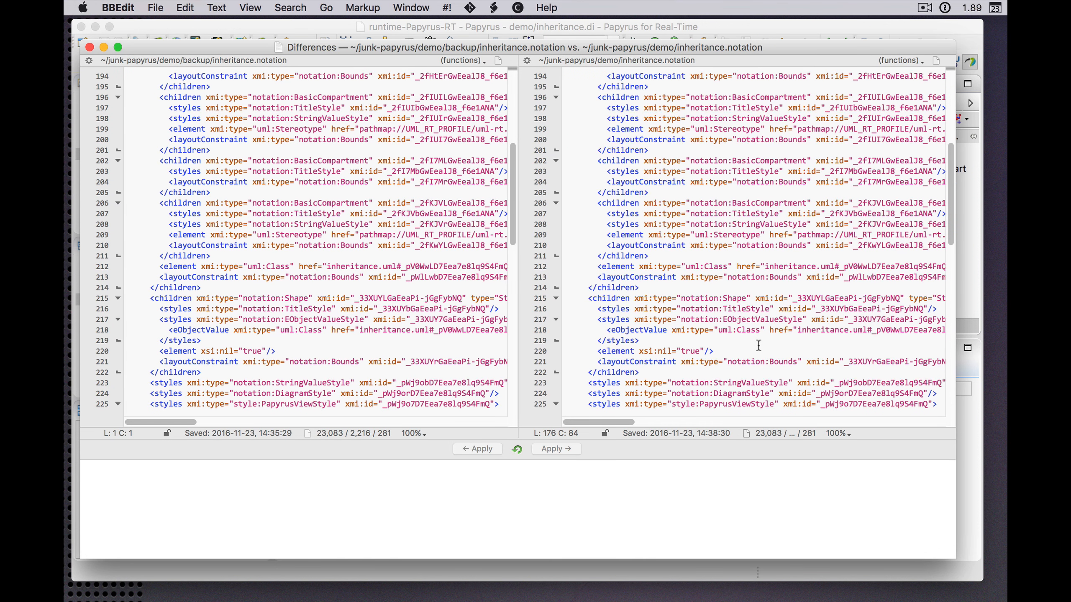
Examine the shapes and layout constraints stored for the second diagram, from line 175 on, in both compared inheritance.notation files.
scroll(758, 345, "down", 1)
scroll(765, 333, "up", 12)
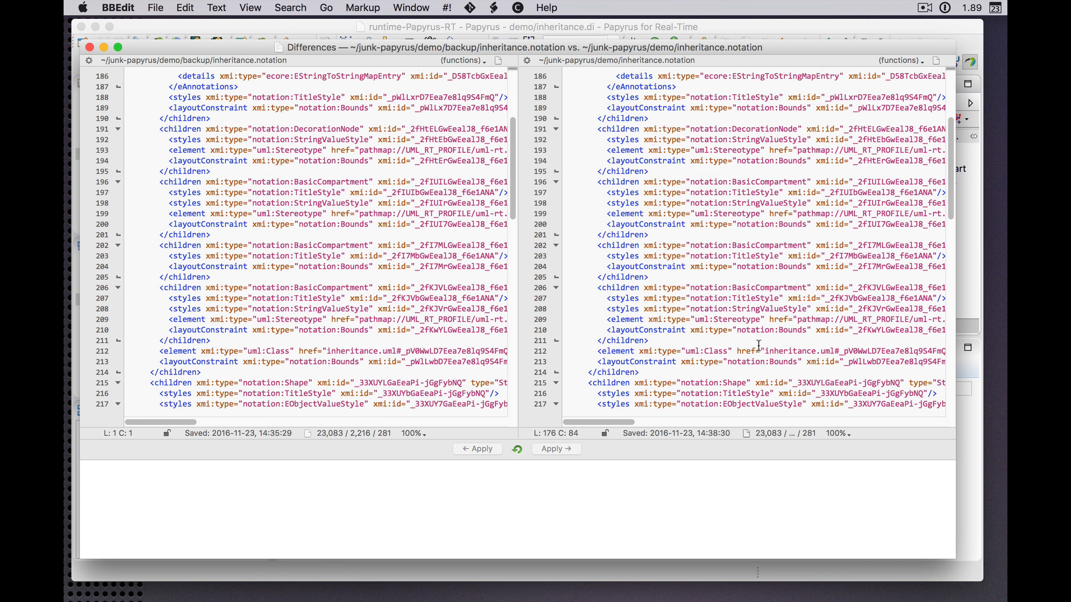
scroll(773, 310, "up", 8)
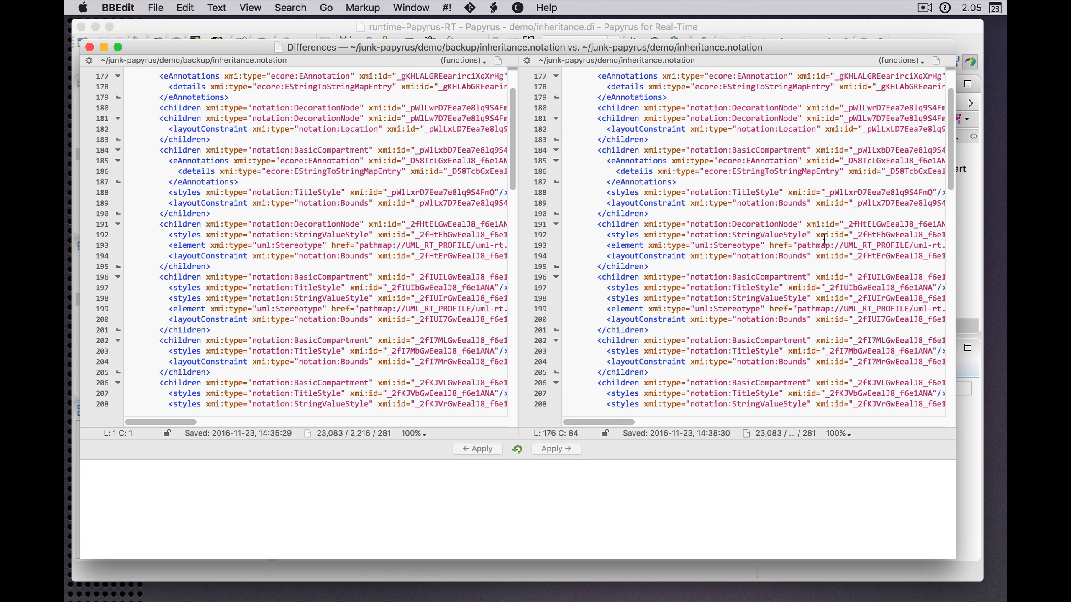
scroll(761, 154, "right", 5)
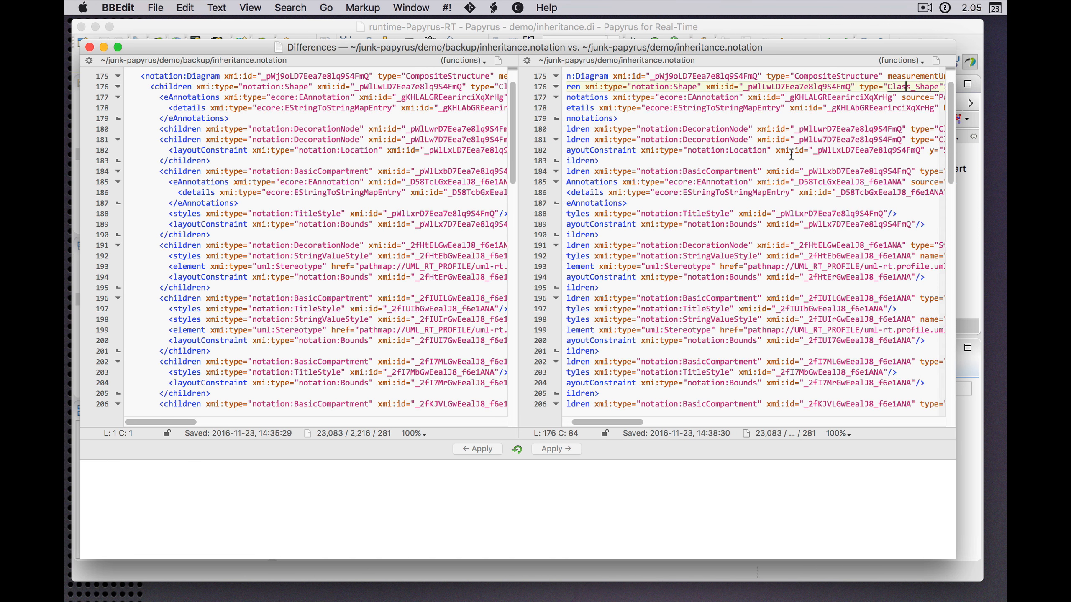
scroll(765, 220, "down", 6)
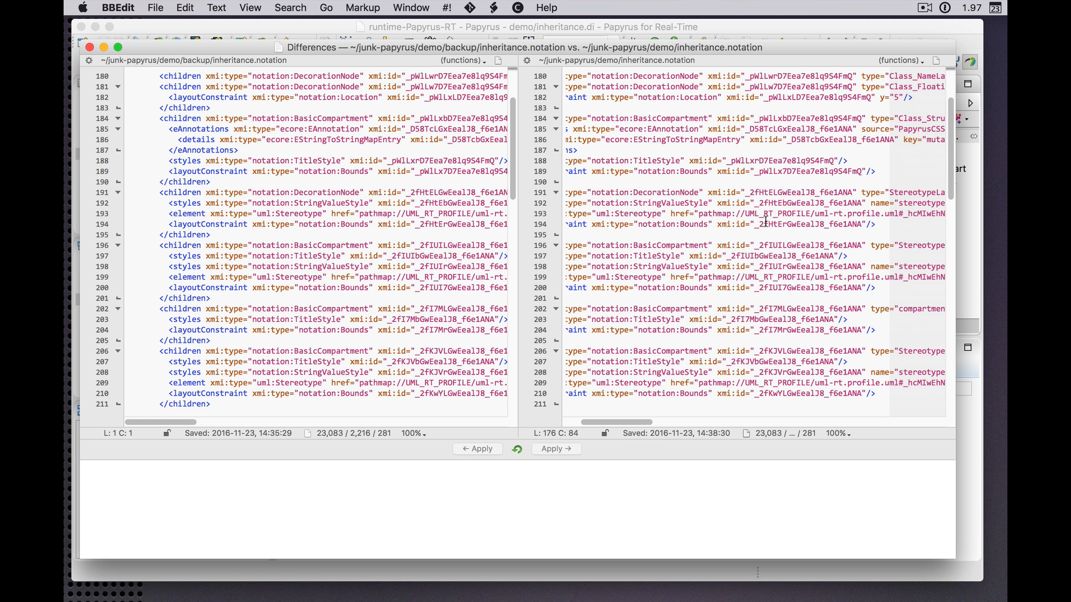
scroll(765, 220, "left", 5)
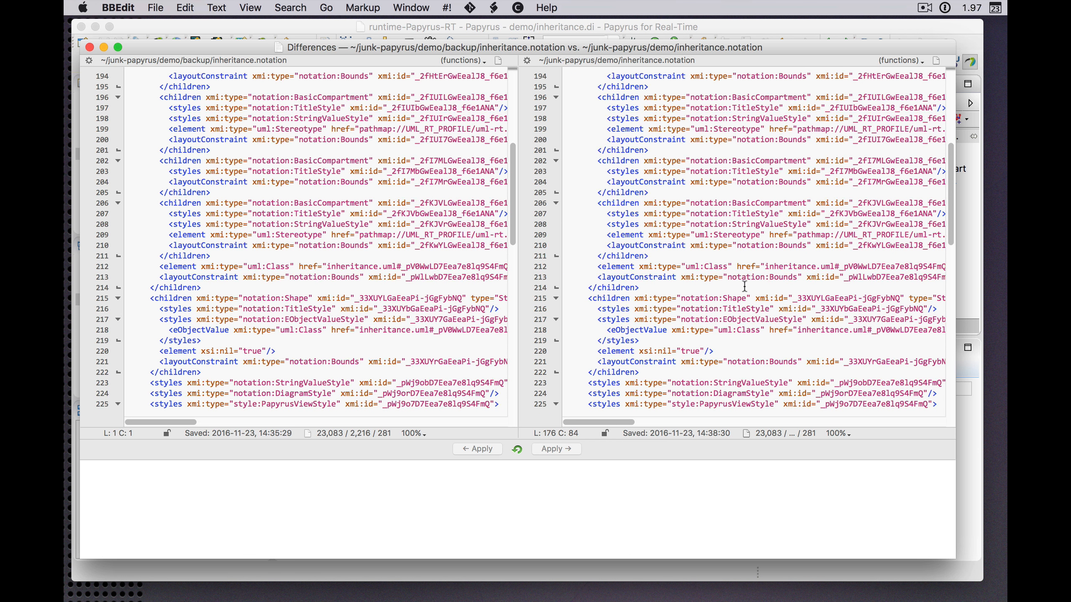
scroll(745, 286, "down", 2)
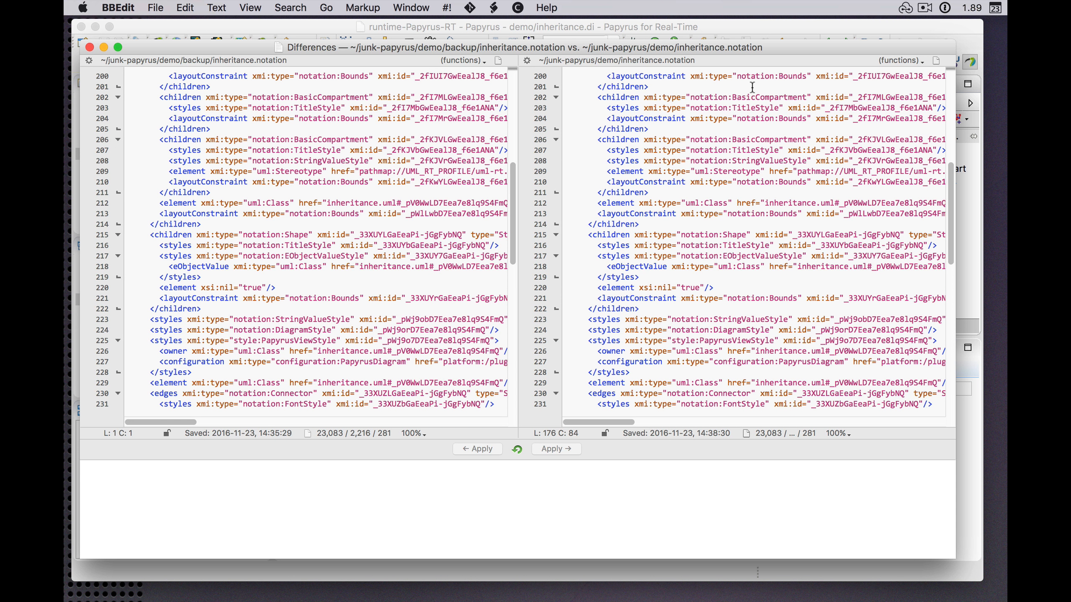
Switch to Papyrus-RT, move Capsule1's protocol1 port up to about y 61 and its capsule3 part to about x 130, y 55, and save.
left_click(714, 38)
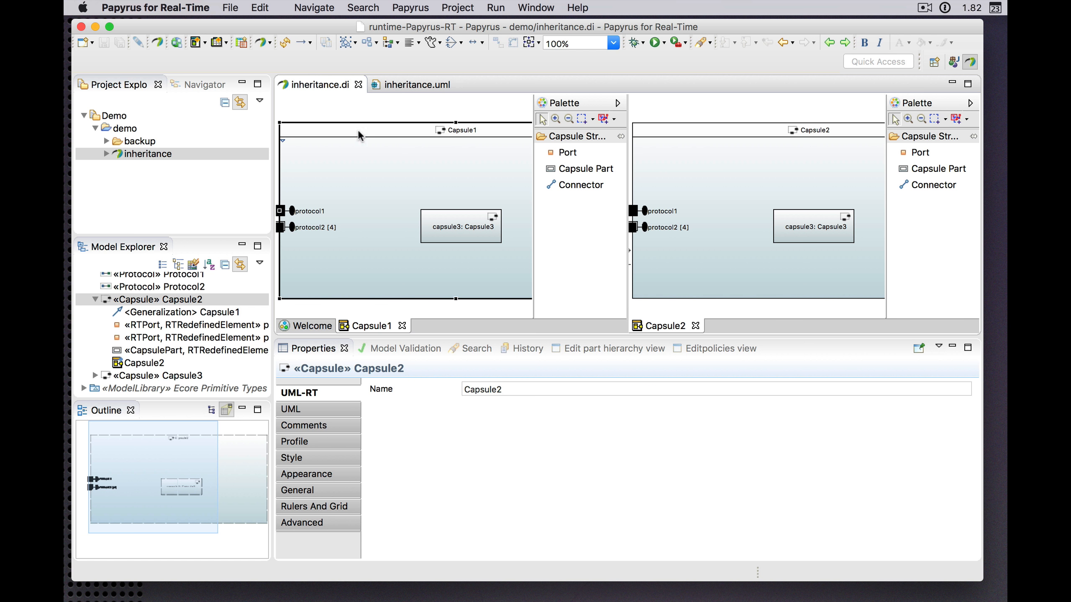
left_click(287, 210)
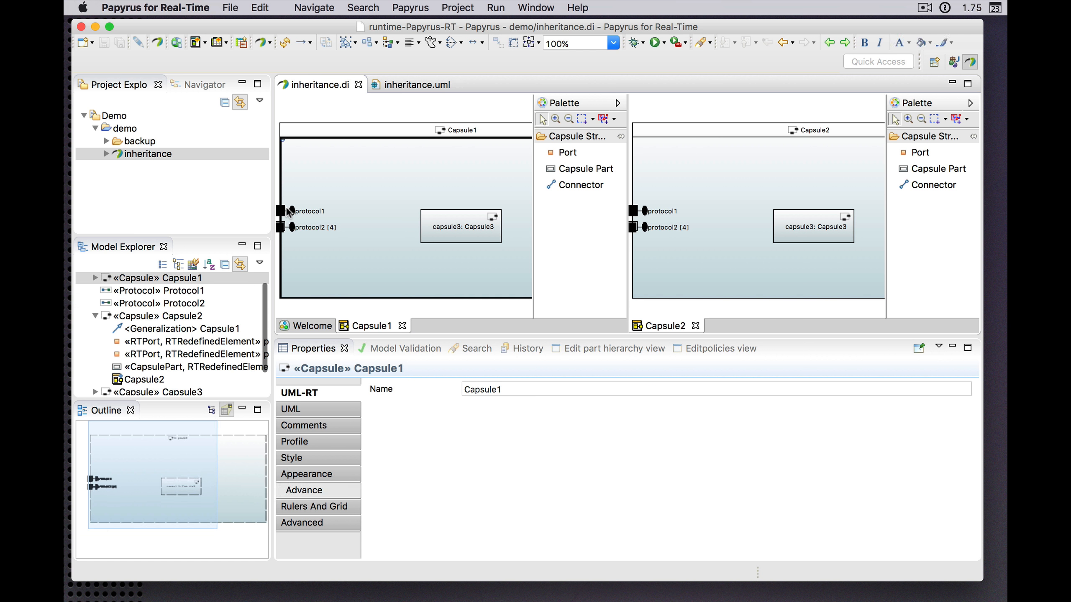
left_click_drag(288, 210, 294, 170)
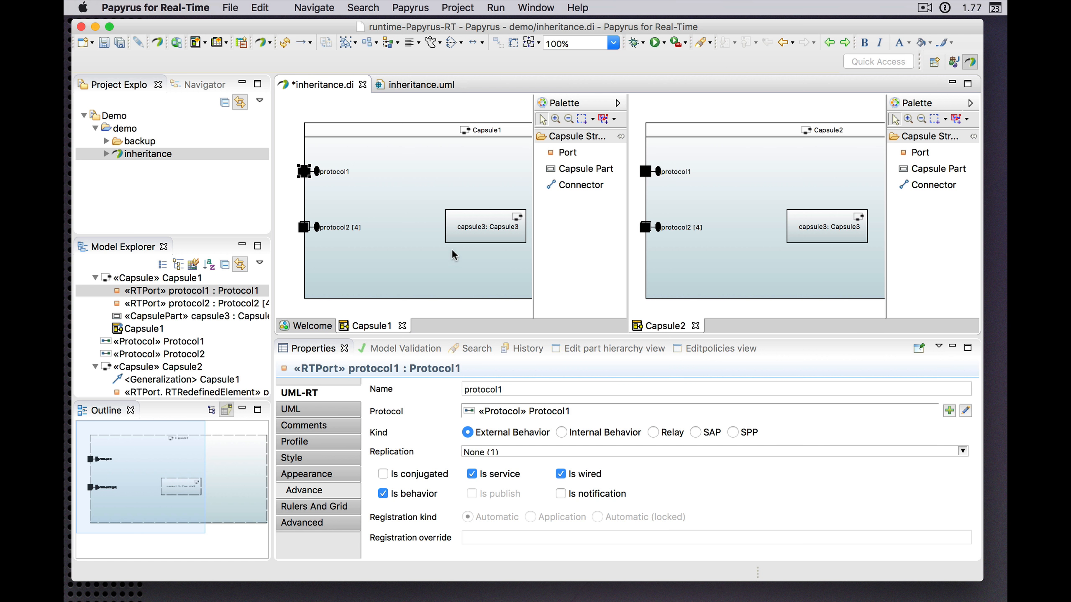
left_click_drag(483, 230, 438, 201)
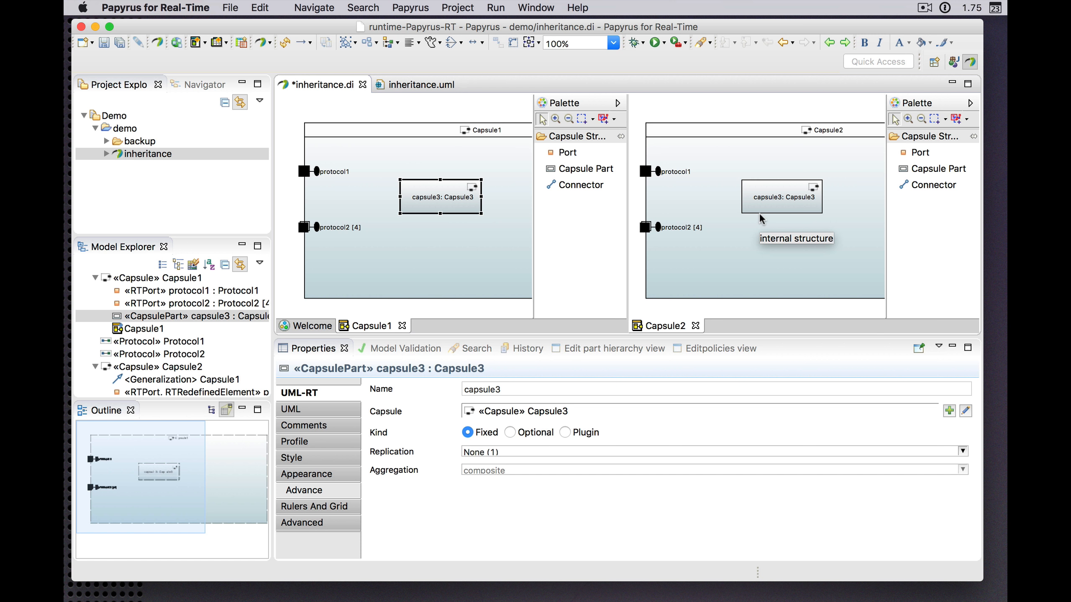
key("super+s")
Switch to BBEdit and recompare the backup inheritance.notation with the newly saved file.
key("super+Tab")
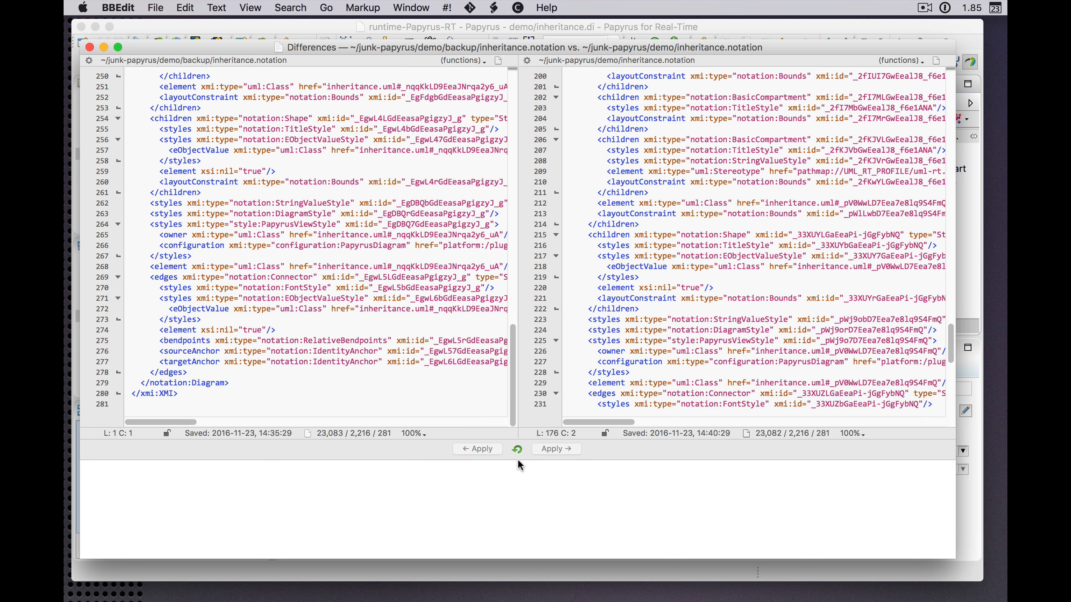
left_click(517, 448)
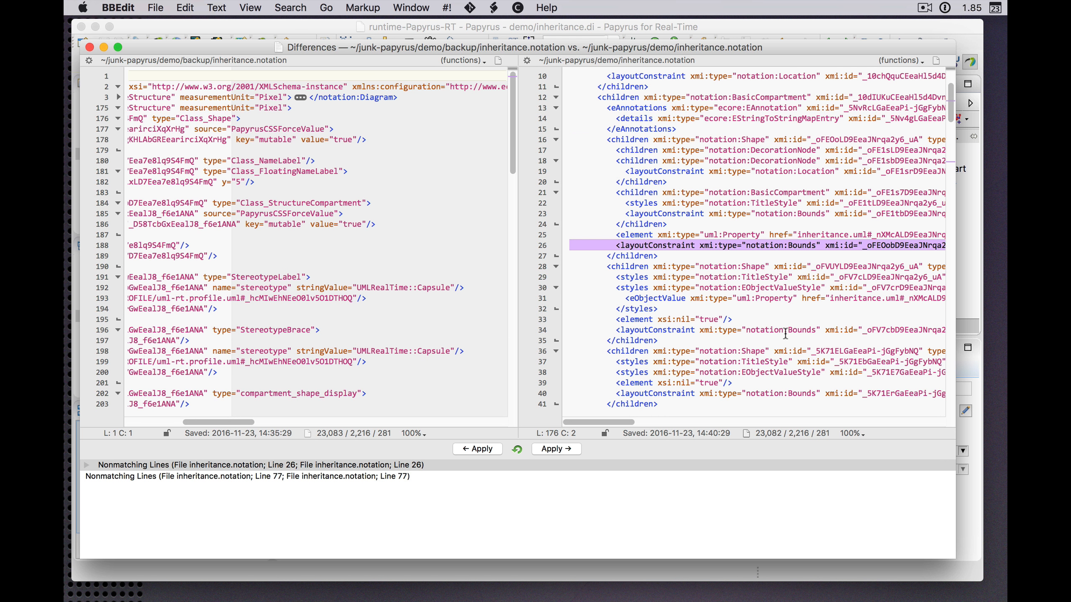
scroll(785, 334, "right", 5)
scroll(785, 333, "left", 5)
scroll(785, 333, "up", 3)
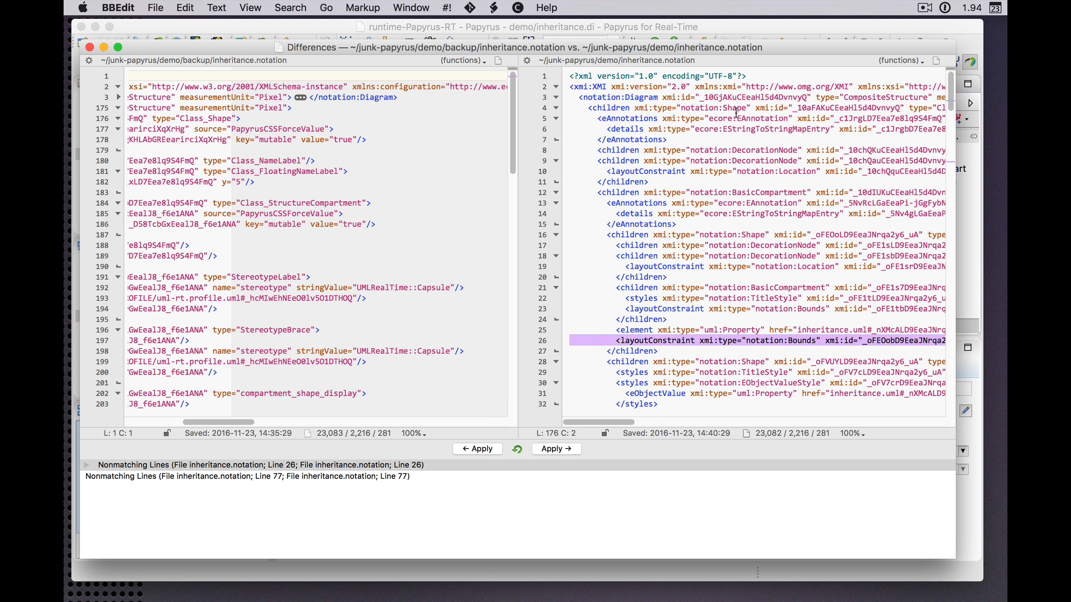
scroll(695, 160, "right", 3)
scroll(636, 215, "left", 3)
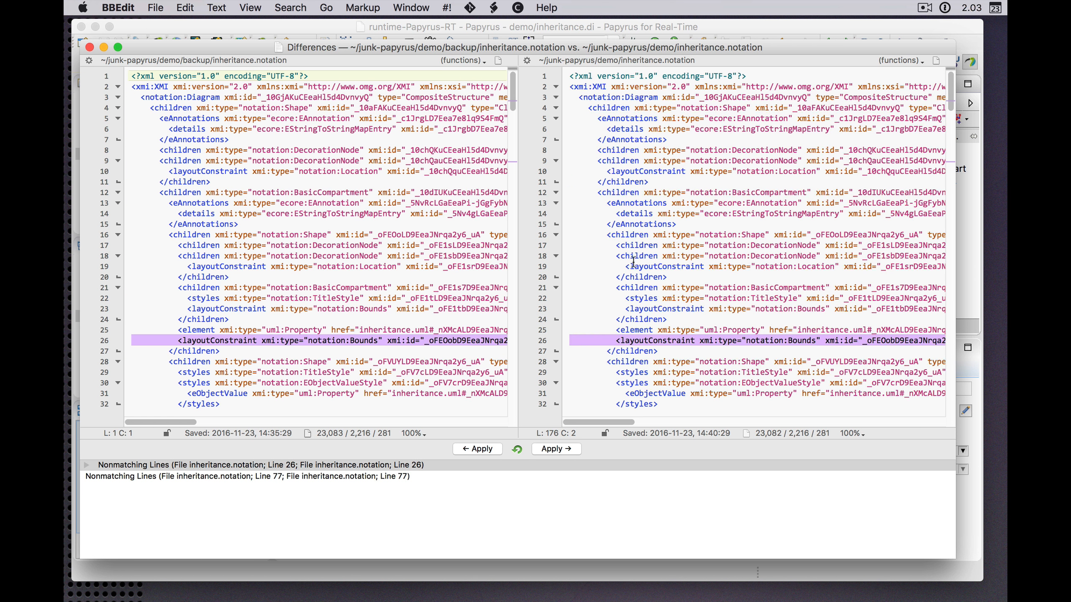
Check the x and y values in the layoutConstraint difference on line 26 of the current file.
scroll(644, 307, "down", 3)
scroll(702, 304, "right", 5)
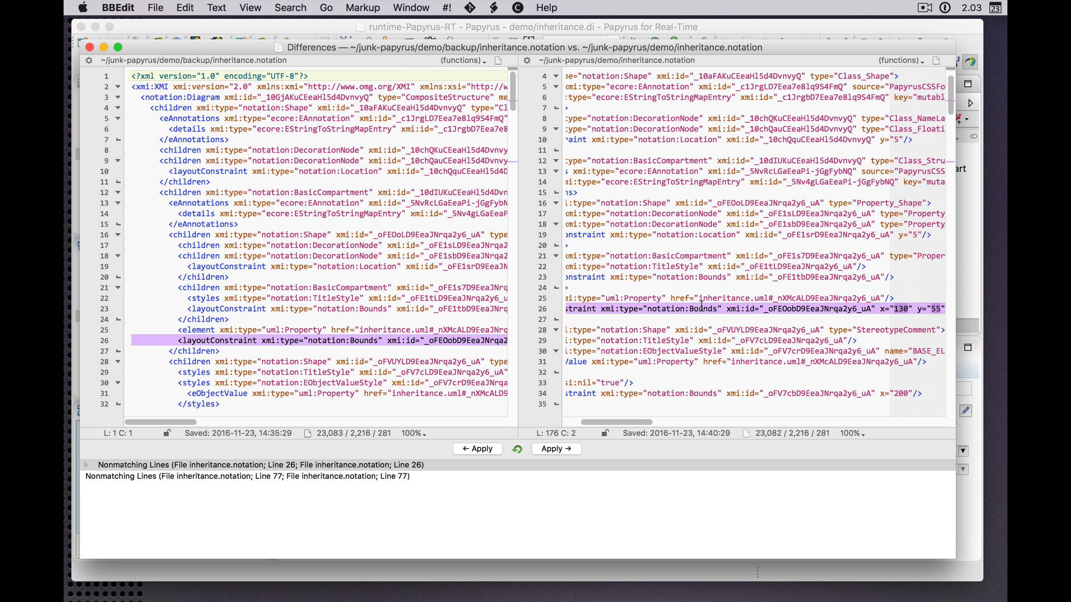
scroll(702, 305, "right", 3)
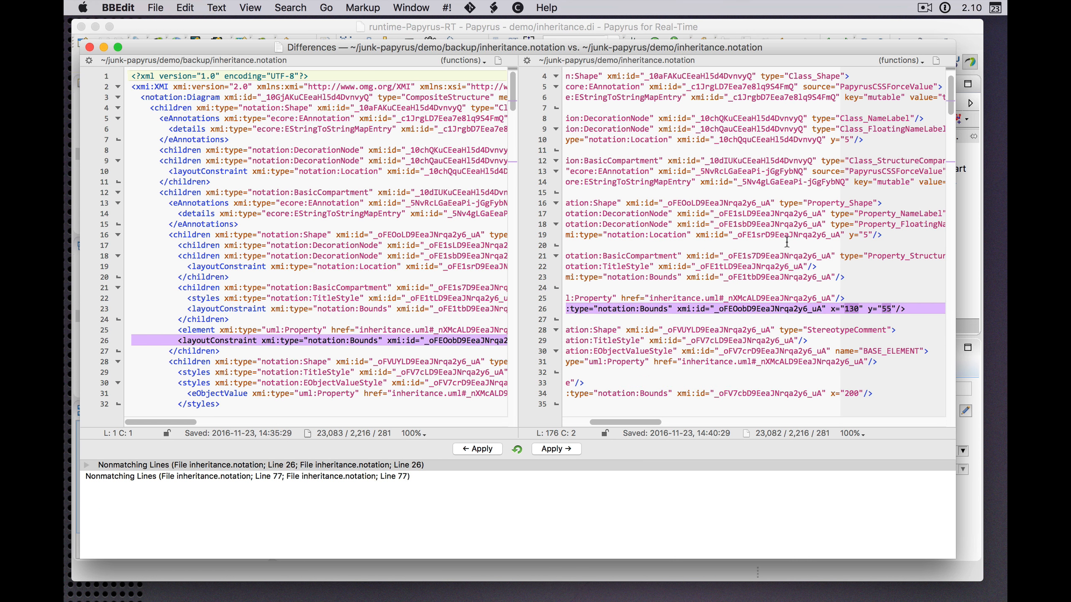
scroll(697, 293, "left", 8)
scroll(696, 293, "down", 10)
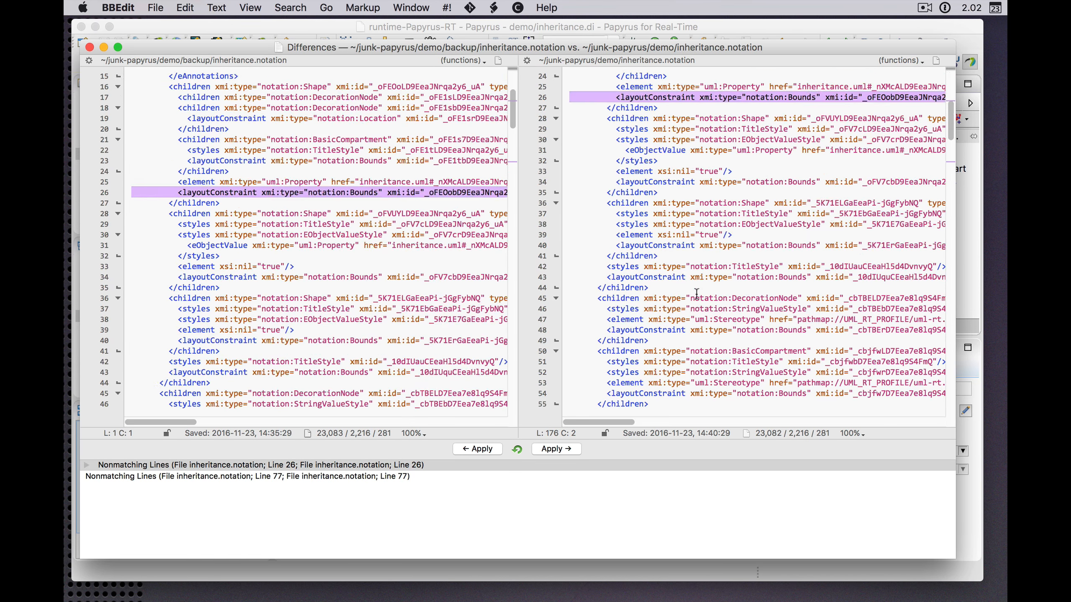
Show the line 77 difference and check the port's layoutConstraint position in the current file.
left_click(373, 478)
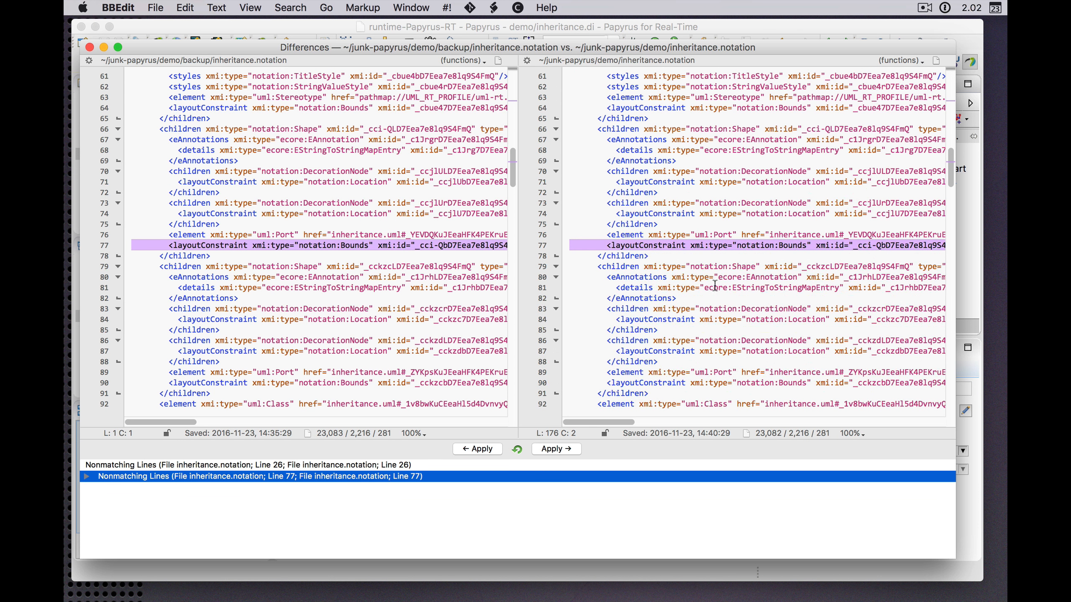
scroll(802, 255, "up", 1)
scroll(801, 256, "right", 10)
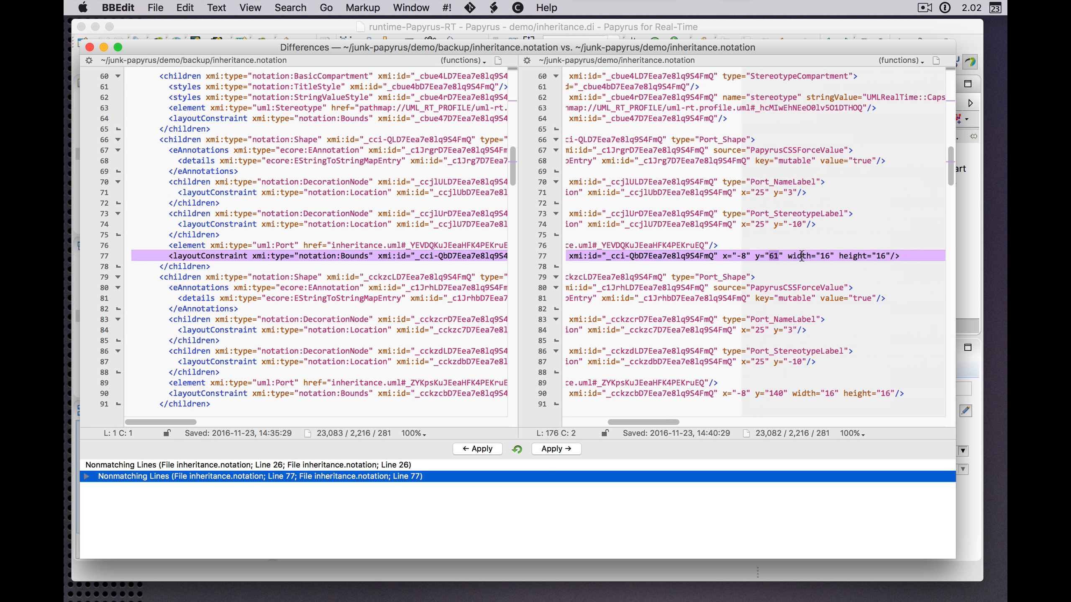
scroll(801, 256, "left", 3)
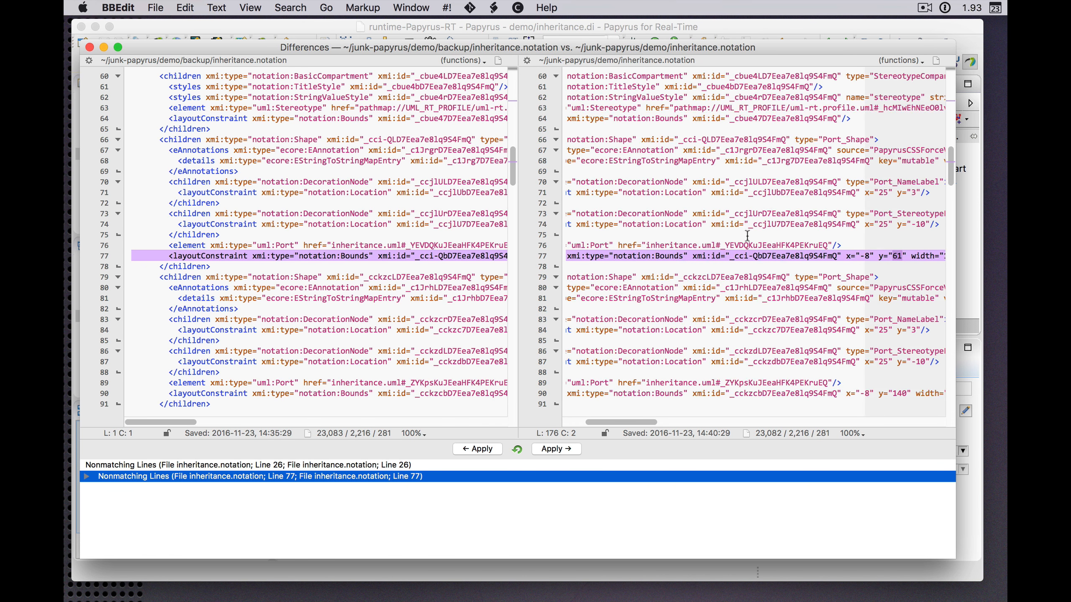
scroll(747, 235, "left", 8)
scroll(711, 223, "up", 15)
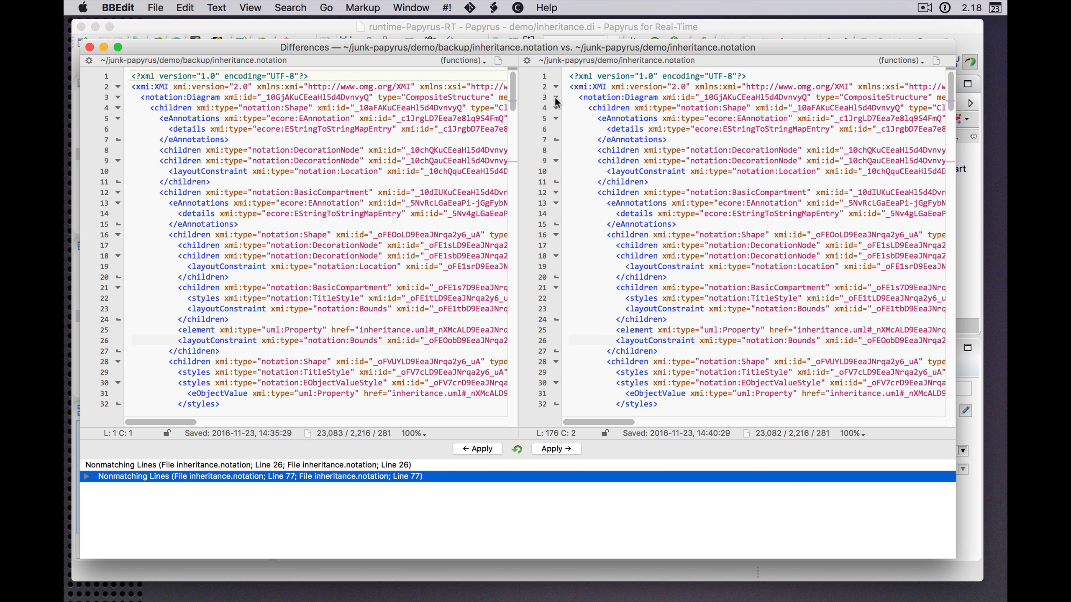
Collapse the first notation:Diagram in both files, review the remaining diagrams for differences, and expand the first one again.
left_click(555, 97)
left_click(118, 97)
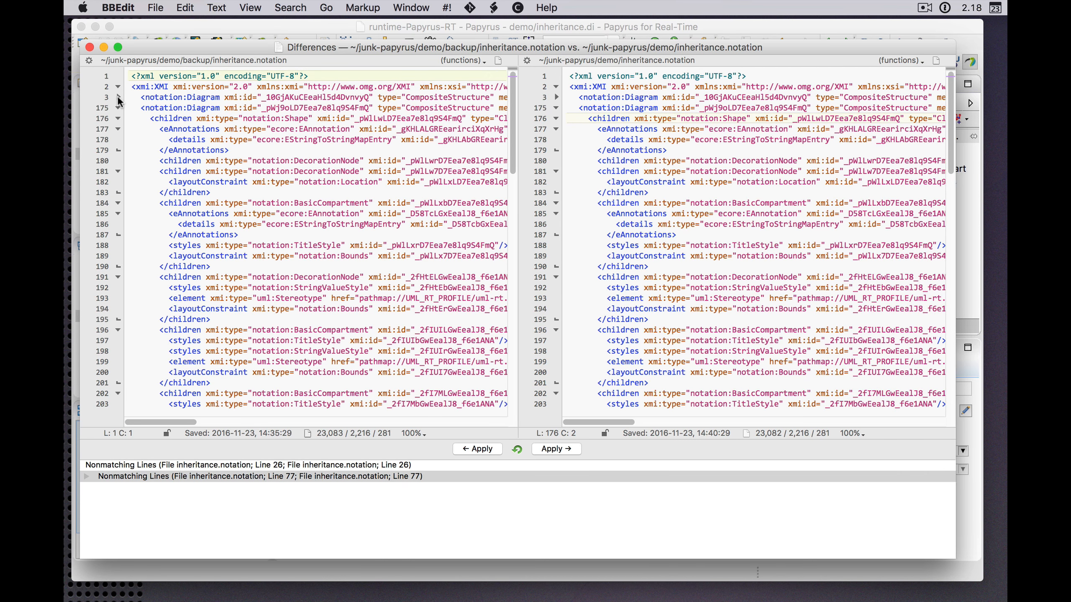
scroll(618, 198, "down", 14)
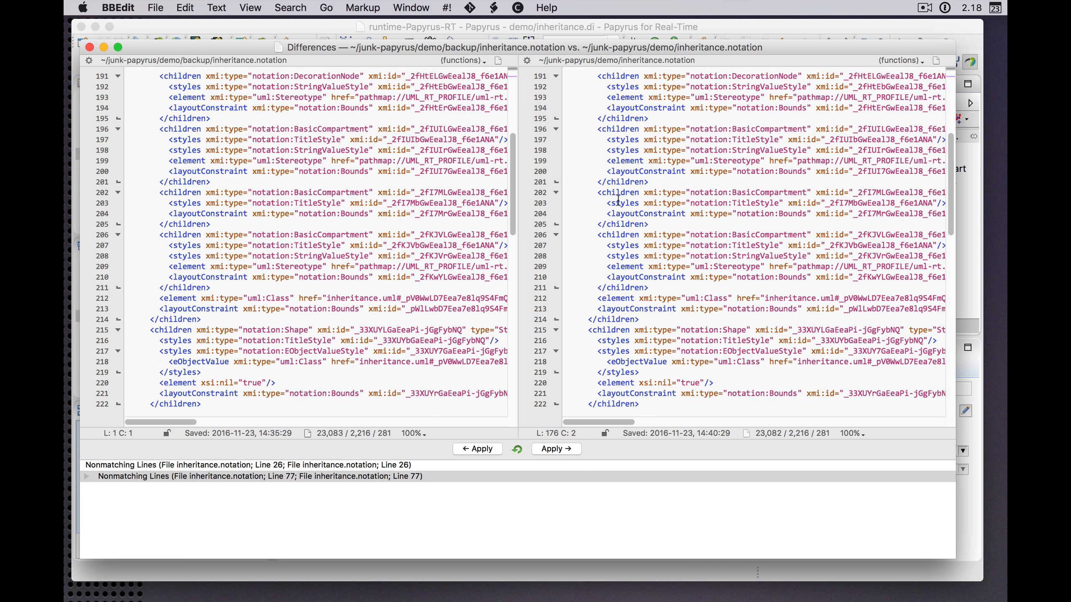
scroll(619, 198, "down", 6)
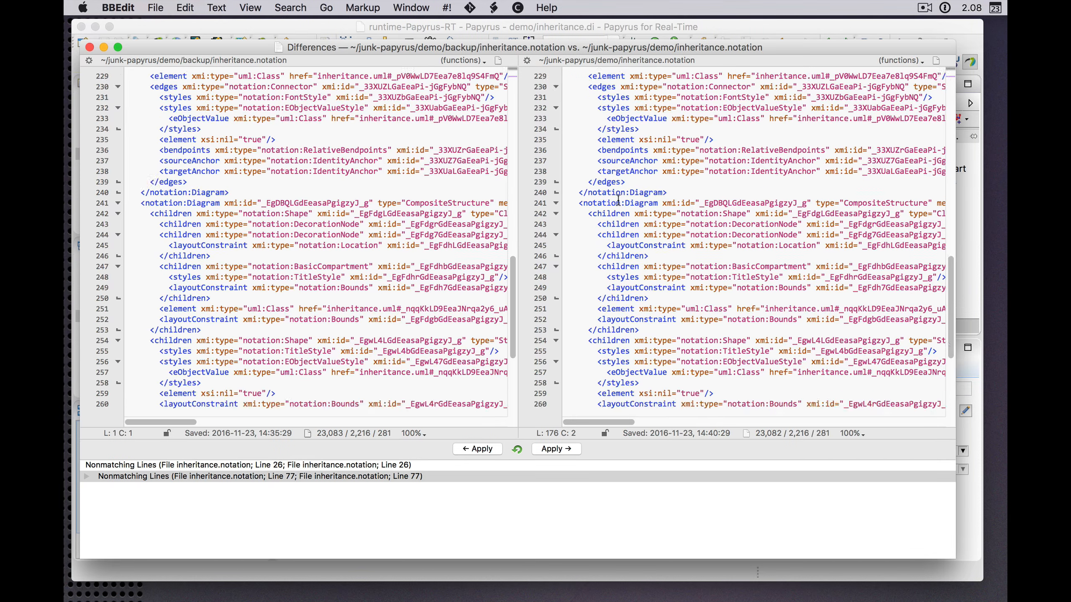
scroll(618, 198, "up", 10)
scroll(618, 198, "up", 8)
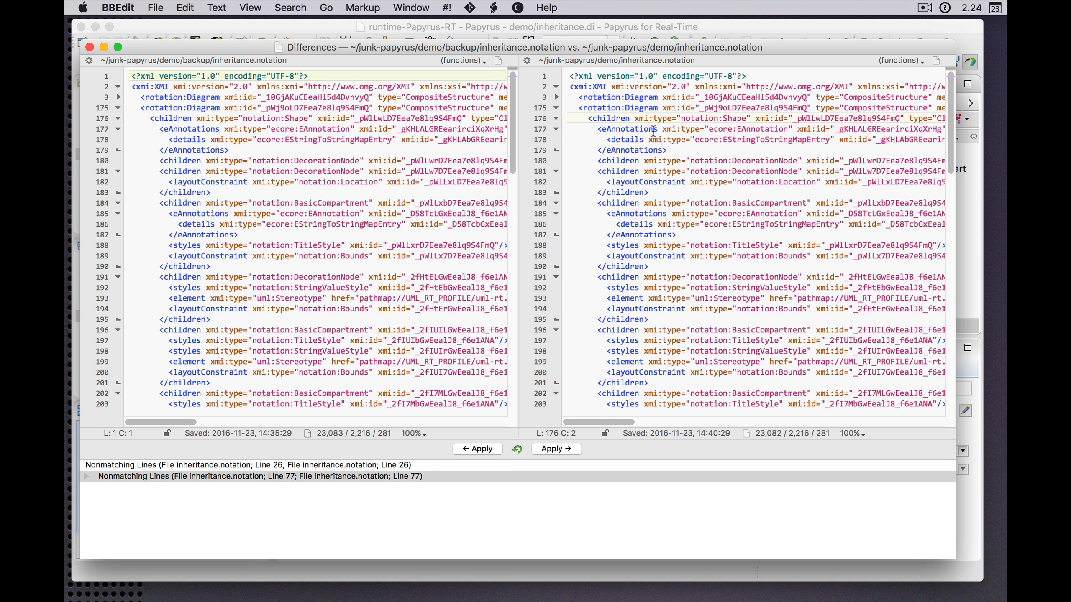
left_click(556, 97)
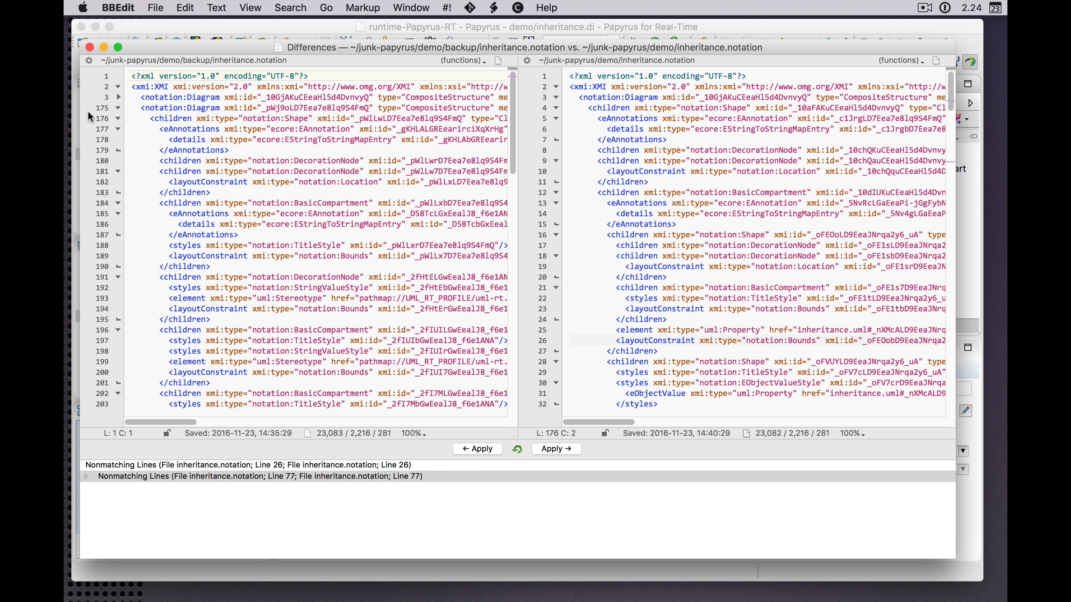
left_click(118, 97)
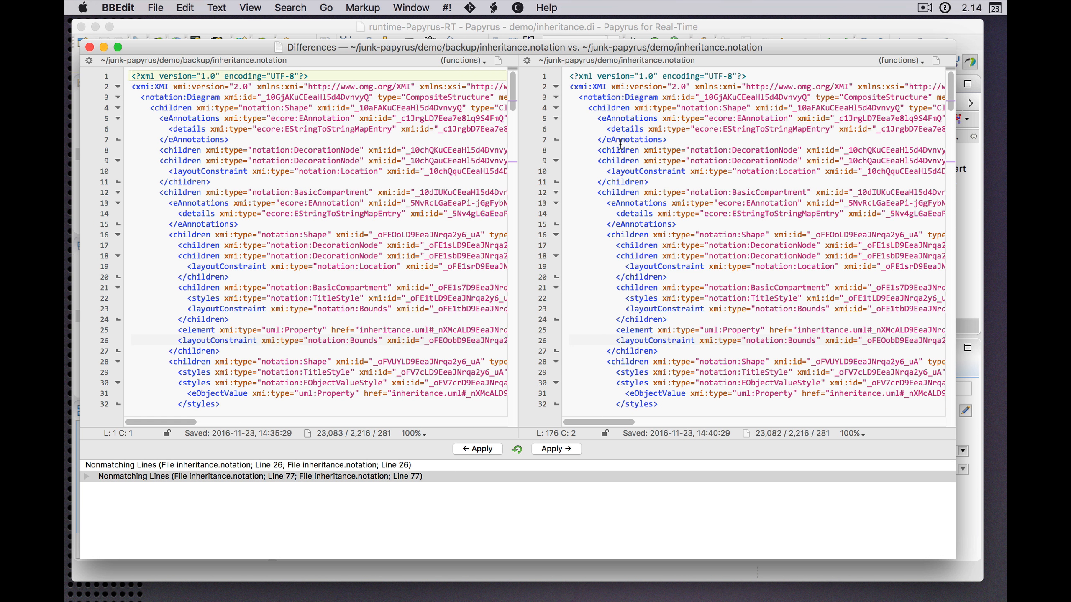
Switch to Papyrus-RT, move the inherited capsule3 part straight down within the Capsule2 diagram, and save the model.
key("super+Tab")
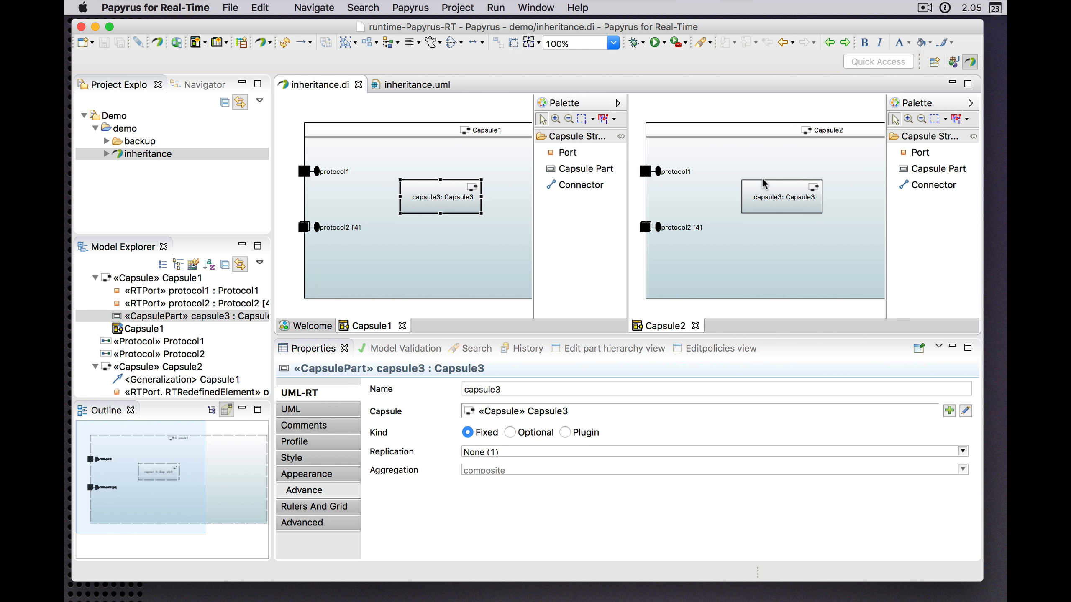
left_click(762, 196)
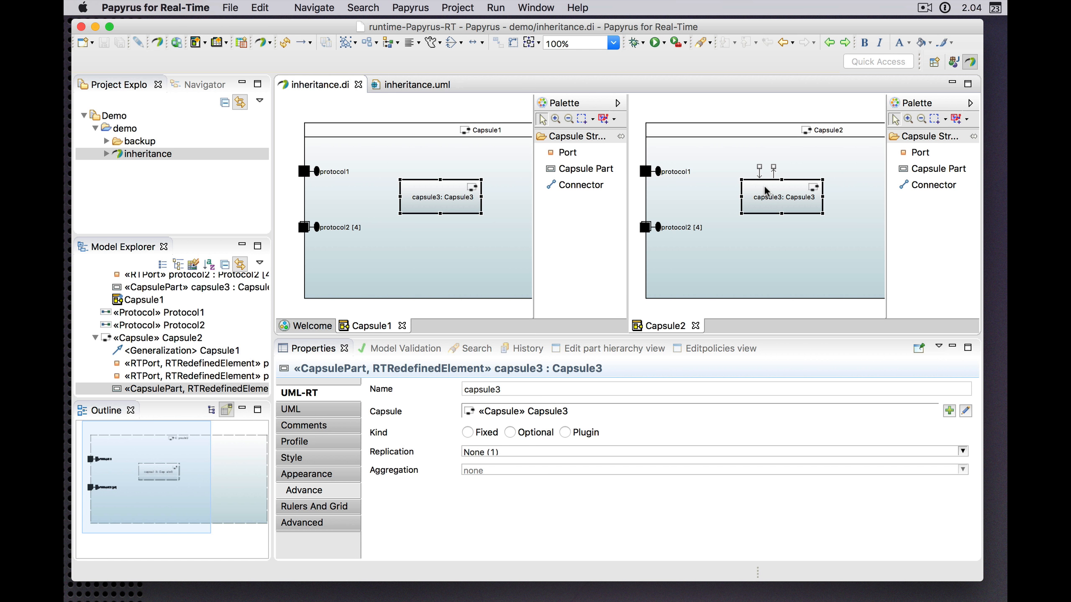
left_click_drag(765, 188, 762, 235)
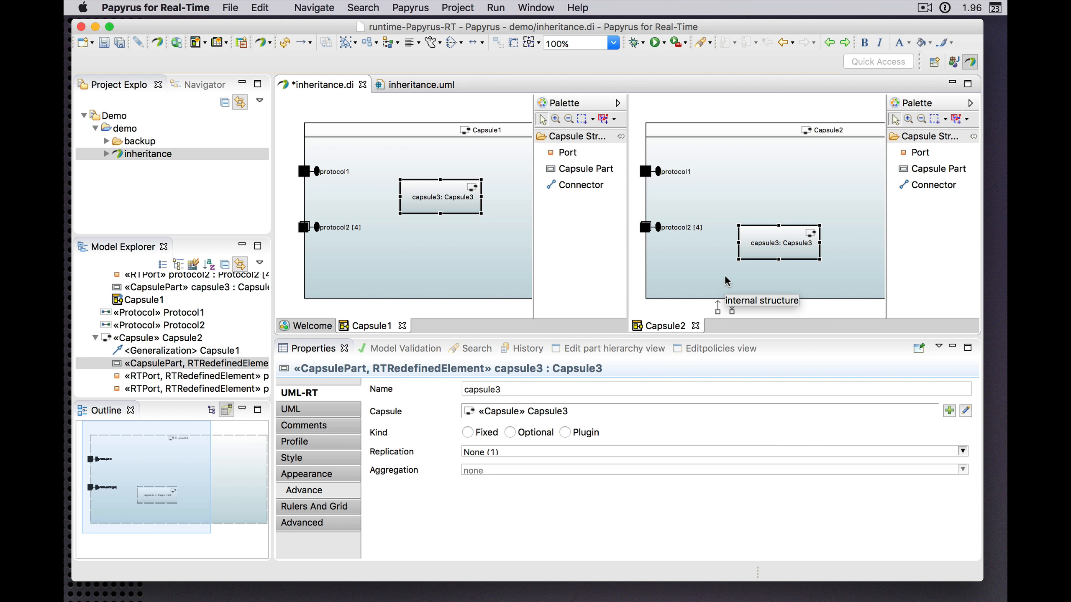
key("super+s")
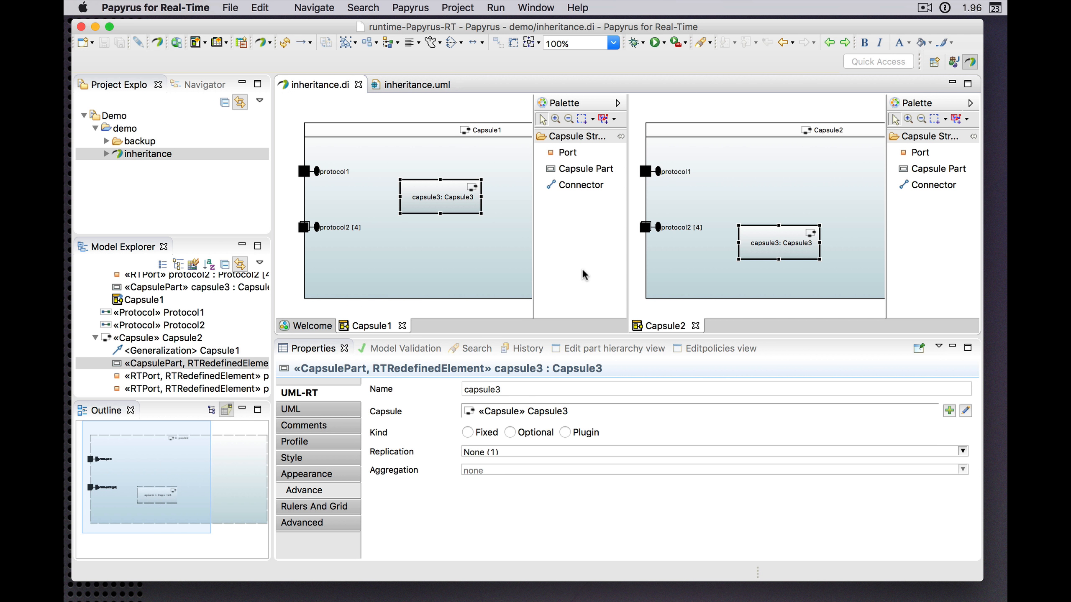
Switch back to BBEdit and recompare the backup and current notation files after the Capsule2 layout change.
key("ctrl+Up")
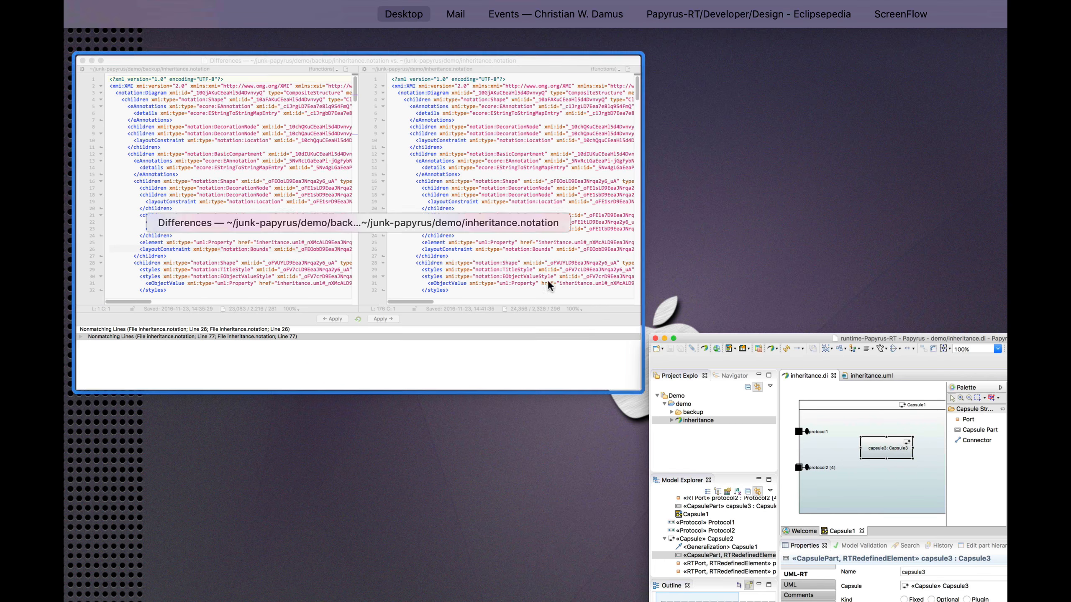
left_click(547, 280)
left_click(518, 449)
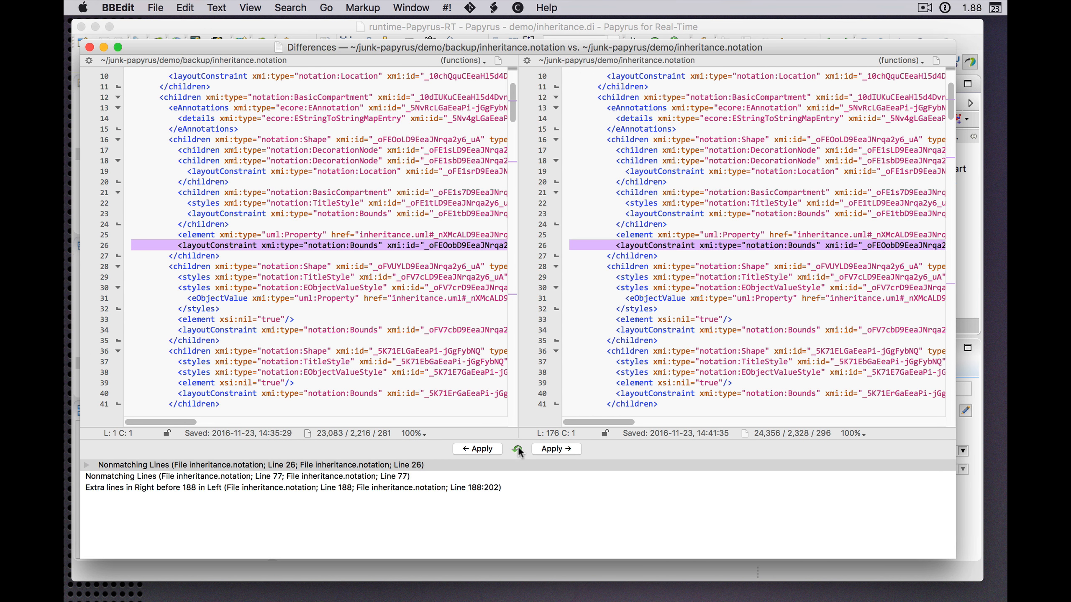
scroll(606, 262, "up", 3)
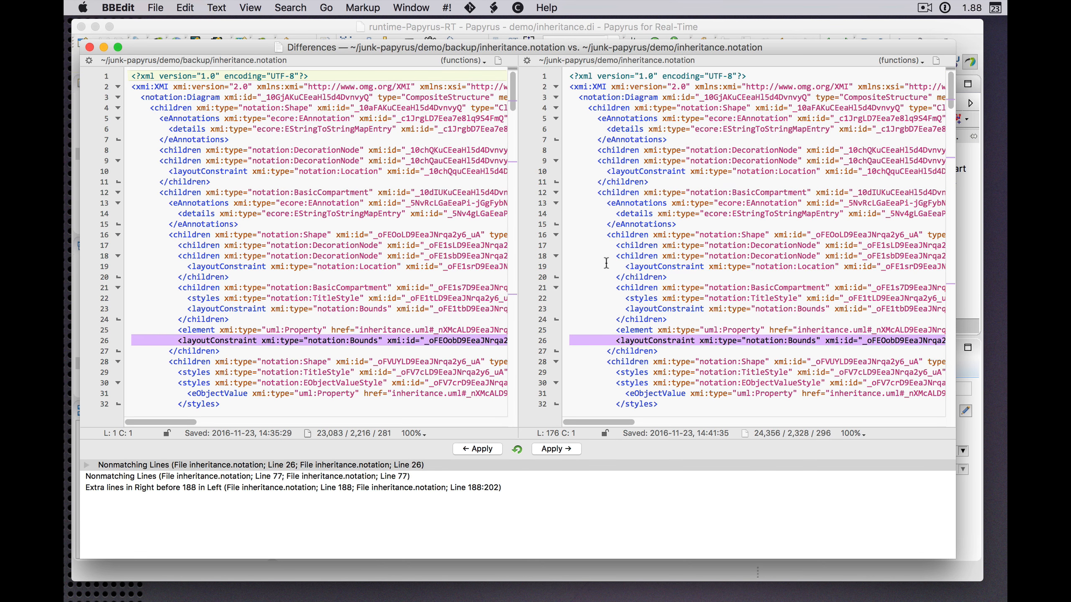
scroll(560, 207, "down", 2)
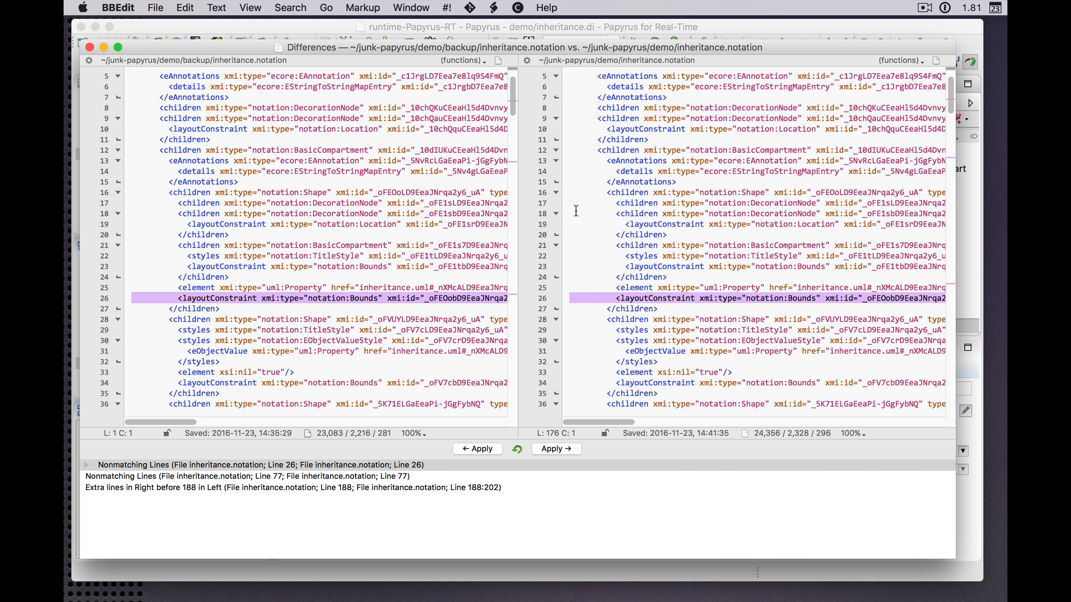
Show the extra lines before line 188 and locate the Property_Shape type of the added shape in the current file.
scroll(515, 279, "up", 2)
left_click(329, 489)
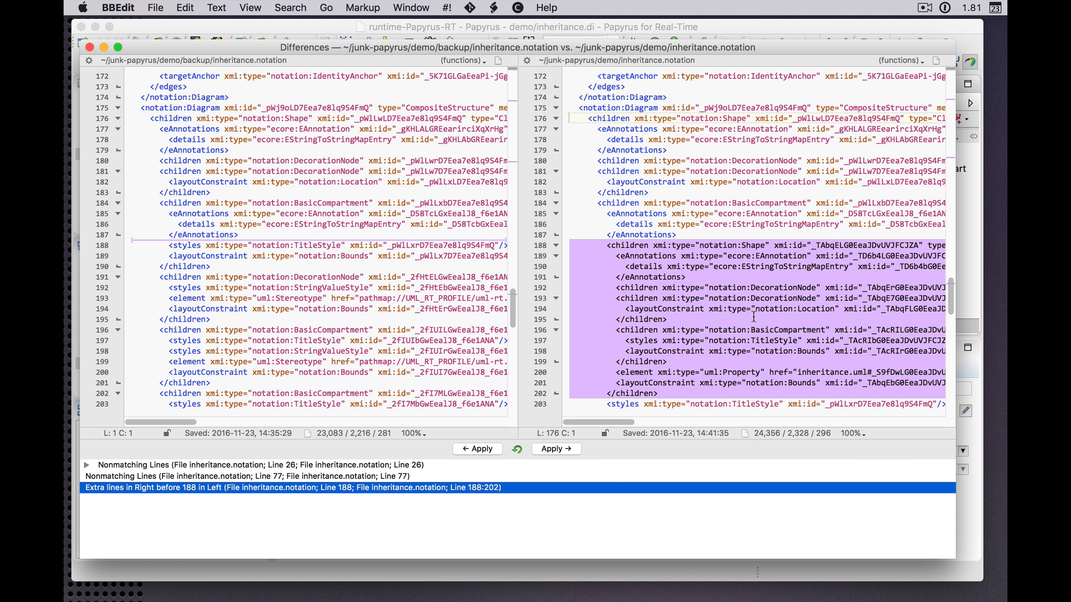
scroll(753, 316, "down", 2)
scroll(753, 315, "right", 5)
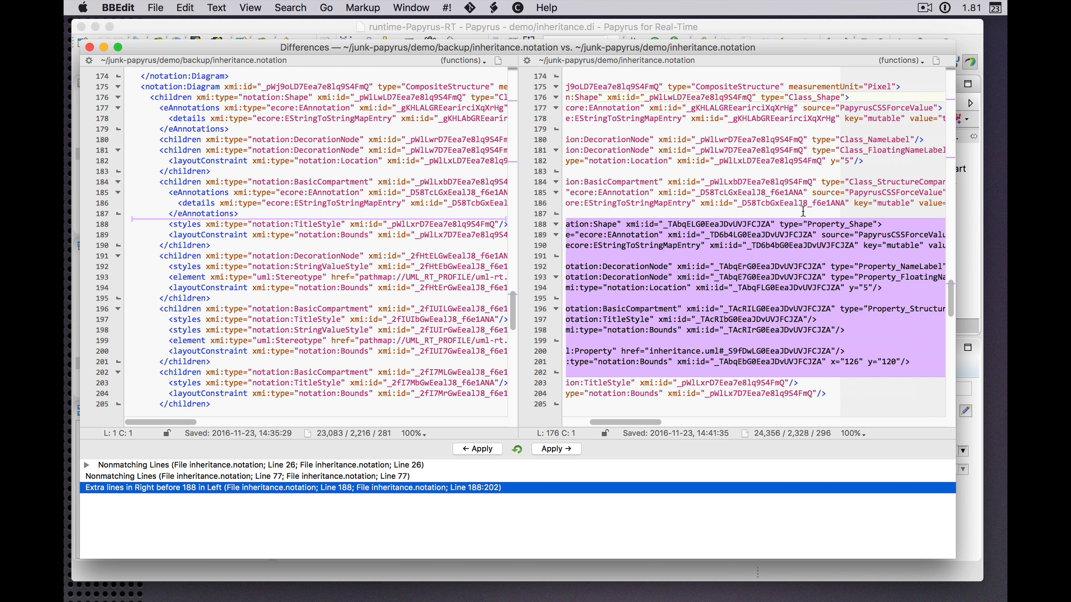
left_click(816, 224)
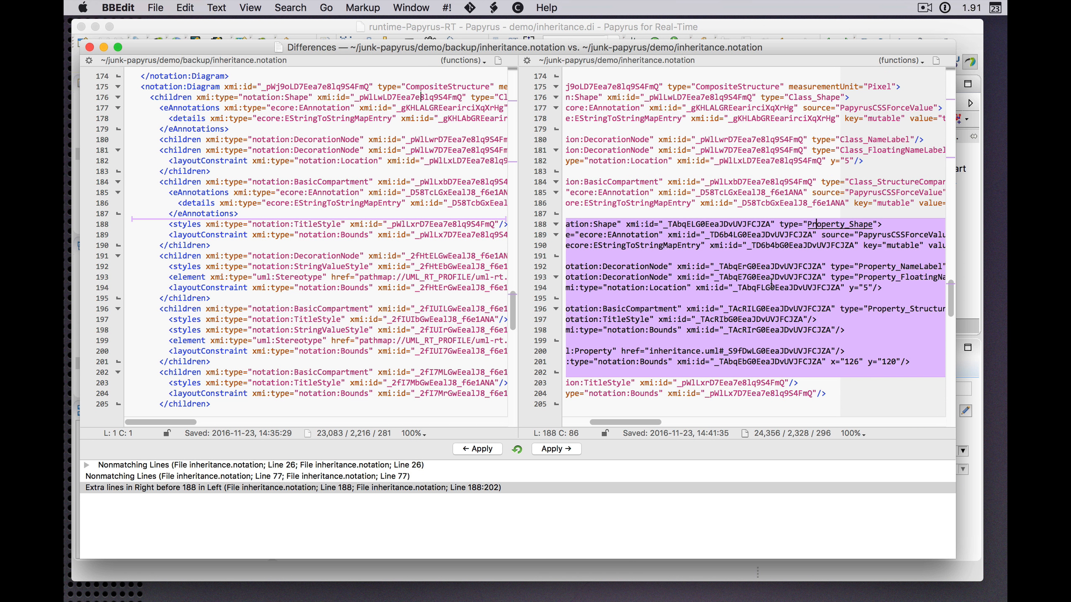
Examine the rest of the added shape block, including its uml:Property reference and layoutConstraint coordinates.
scroll(771, 284, "left", 2)
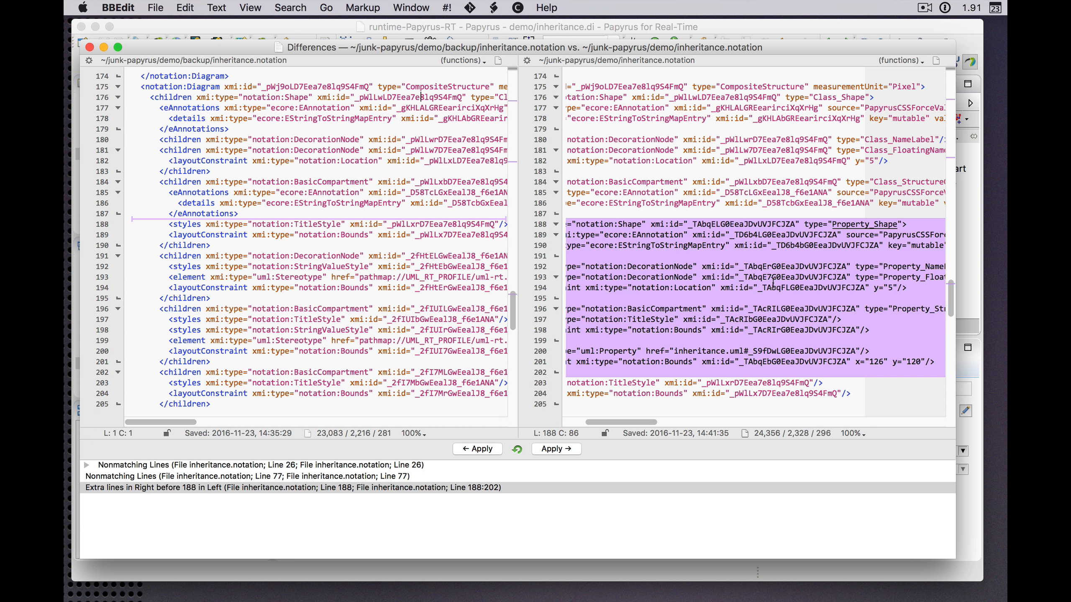
scroll(779, 252, "left", 4)
scroll(779, 252, "down", 3)
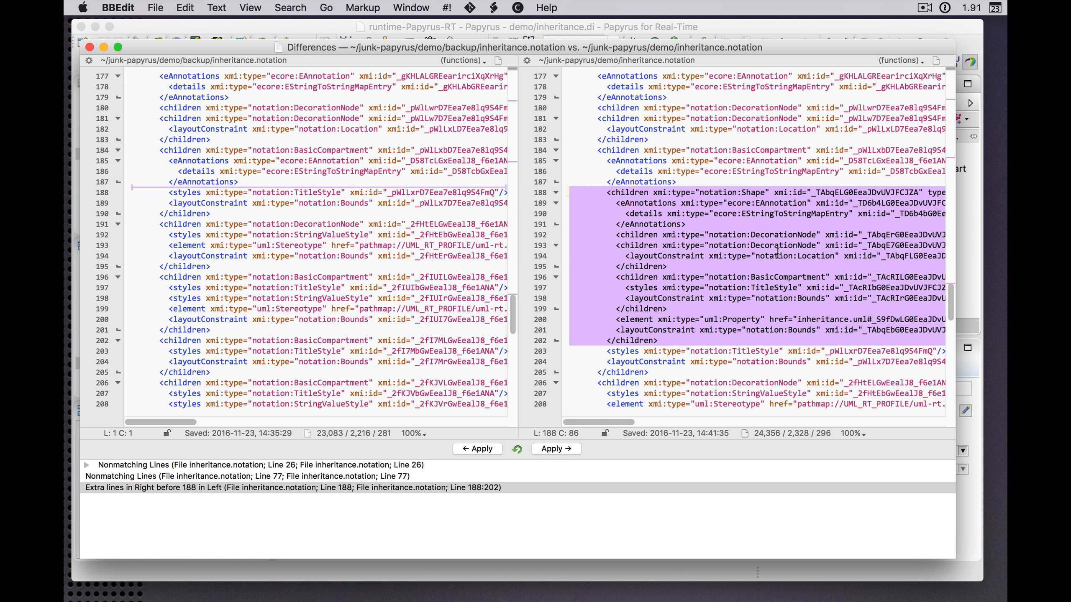
scroll(778, 253, "right", 6)
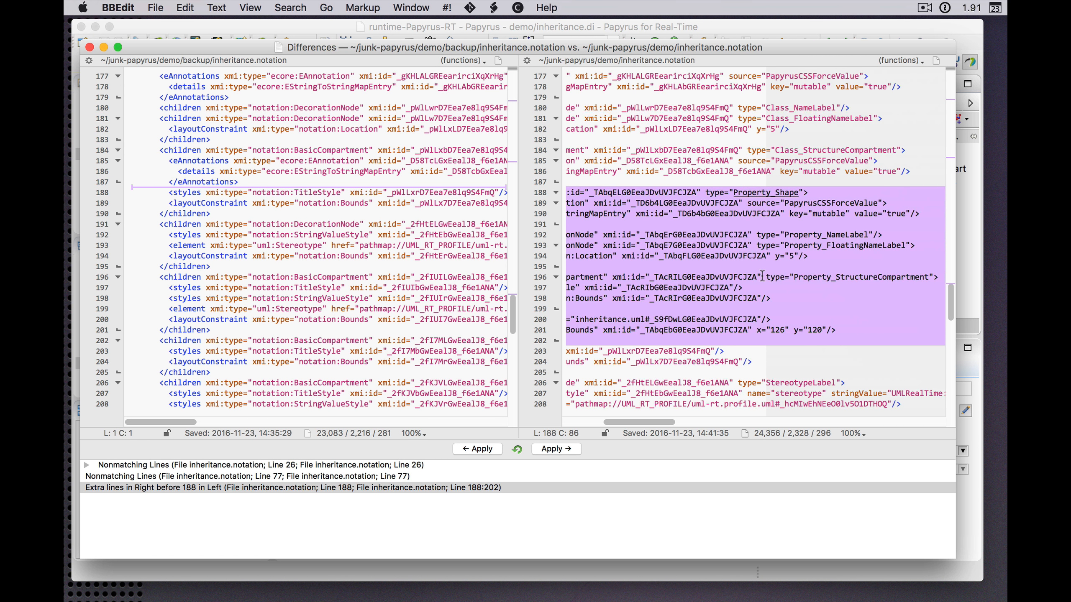
scroll(762, 276, "left", 10)
scroll(762, 276, "down", 1)
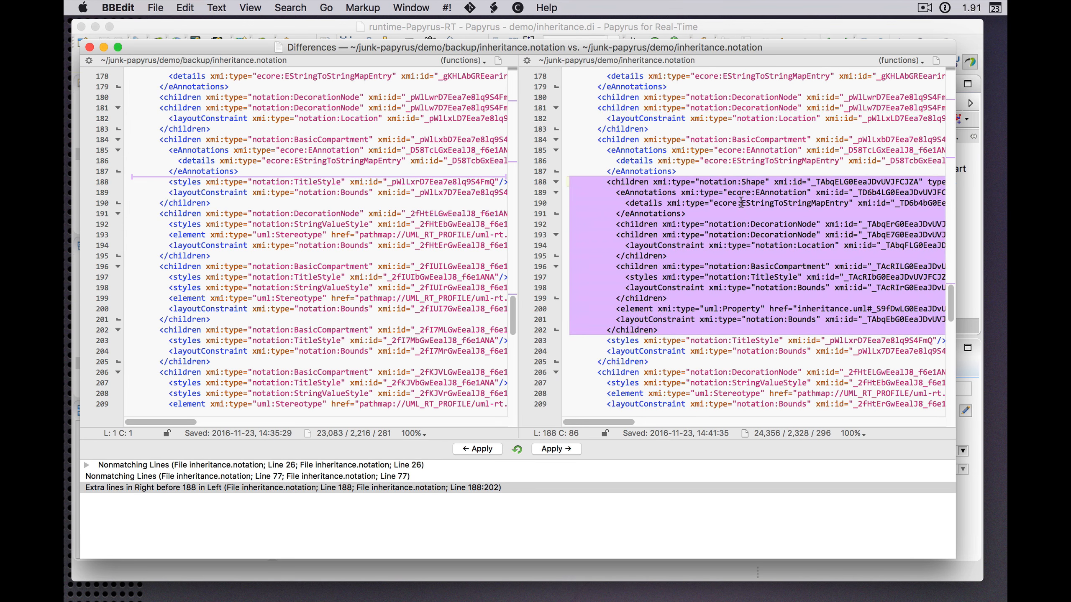
scroll(740, 204, "up", 1)
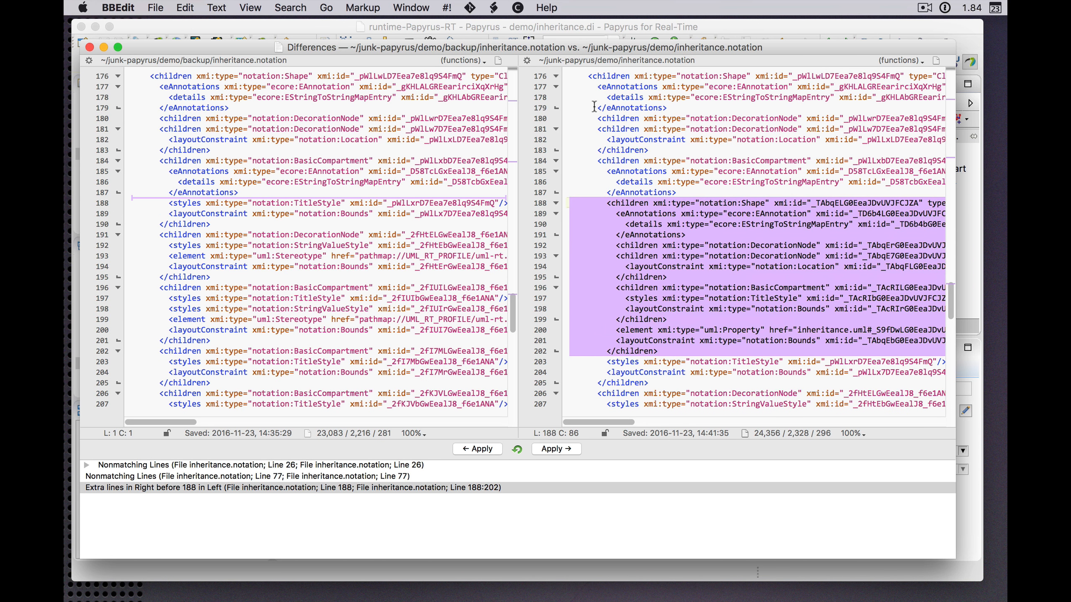
Switch to Papyrus-RT, bring up inheritance.uml, and expand the inheritance model and its Capsule2 class.
left_click(591, 30)
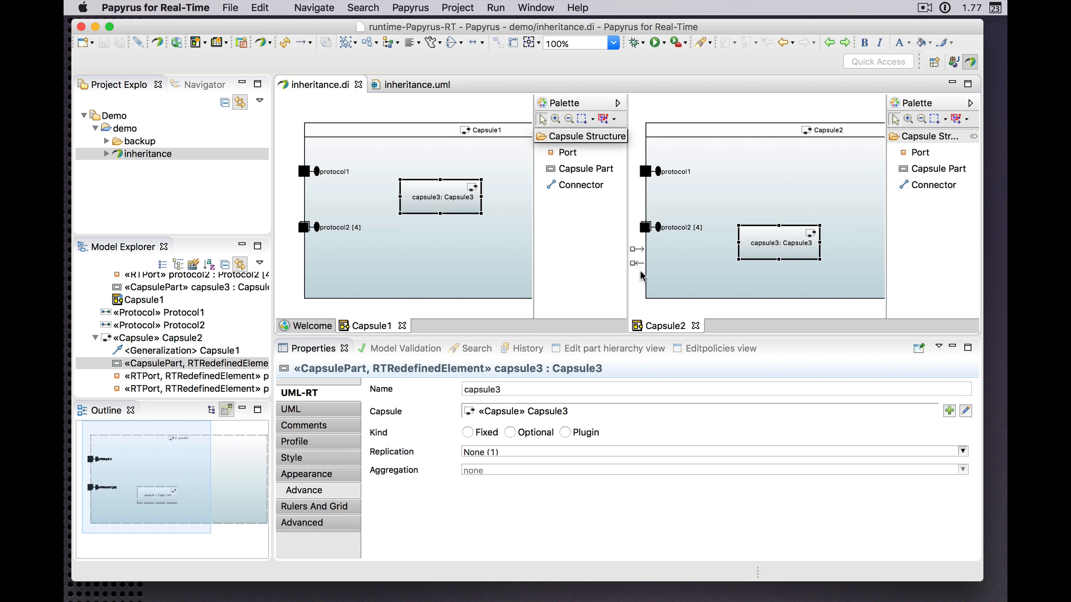
left_click(419, 85)
left_click(296, 99)
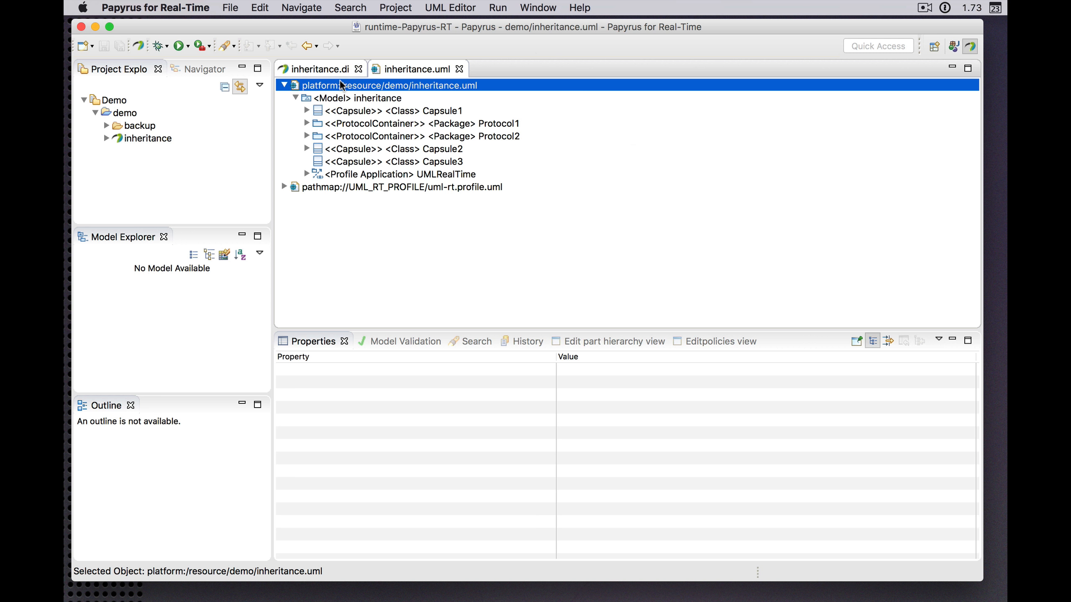
left_click(307, 149)
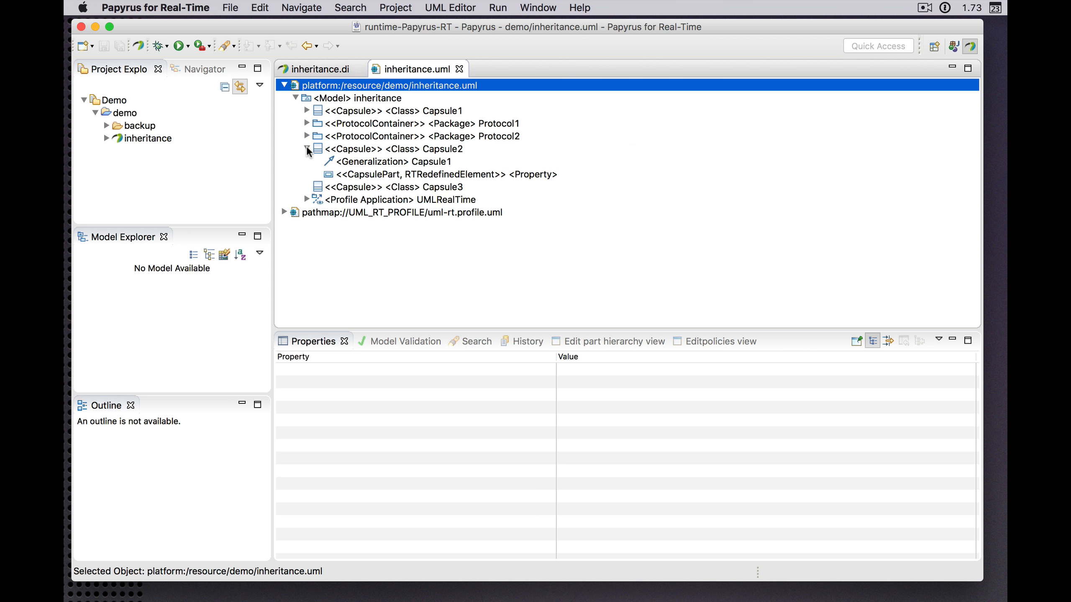
Inspect the properties of Capsule2's CamelCase-free redefined capsule part, including Root Fragment, Name, Type and Redefined Property.
left_click(406, 174)
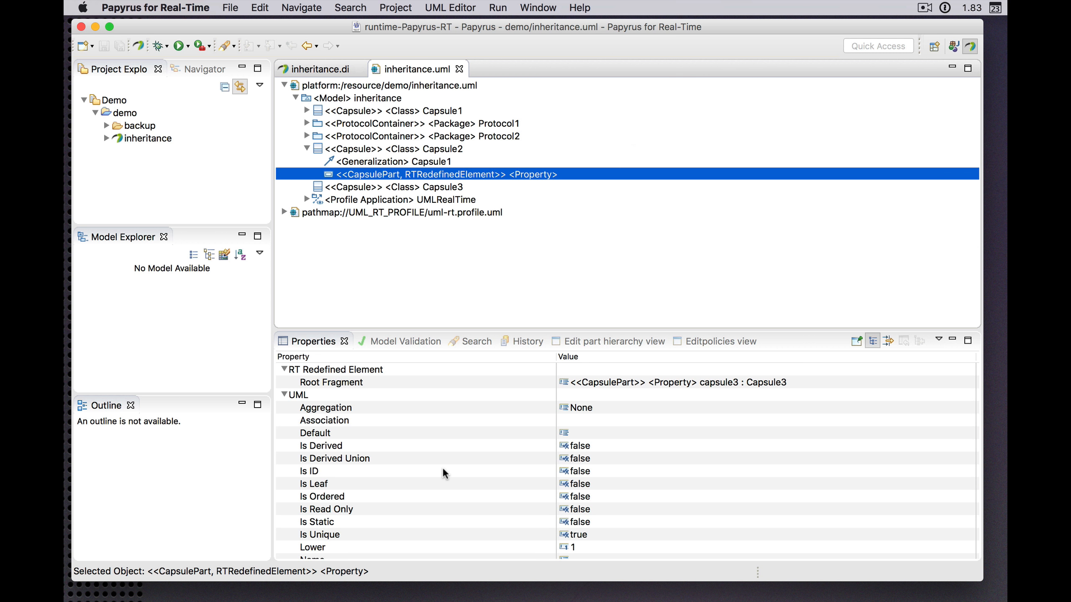
scroll(442, 471, "down", 1)
scroll(496, 383, "up", 1)
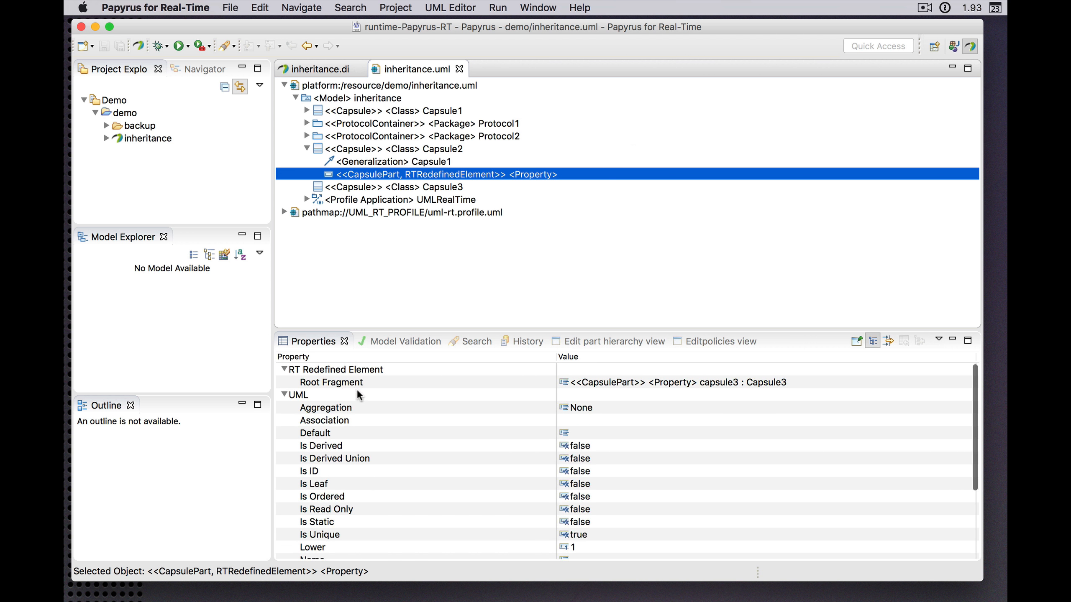
scroll(390, 440, "down", 3)
scroll(390, 441, "down", 2)
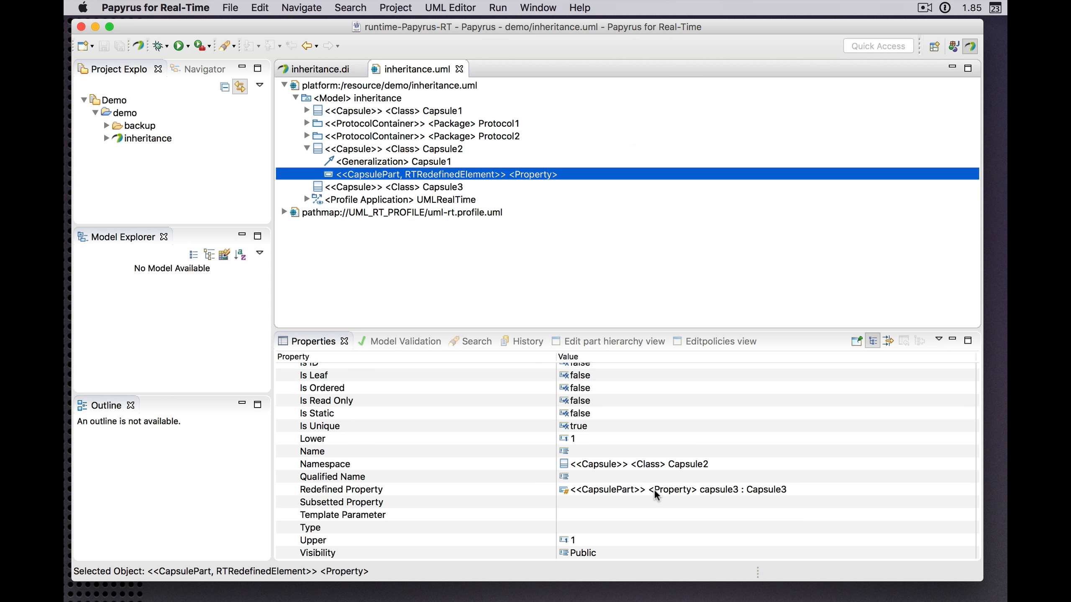
scroll(451, 531, "down", 1)
Return to inheritance.di, inspect the redefined capsule3 part and protocol1 port under Capsule2 in the model tree, and collapse Capsule2.
left_click(327, 72)
scroll(202, 354, "down", 3)
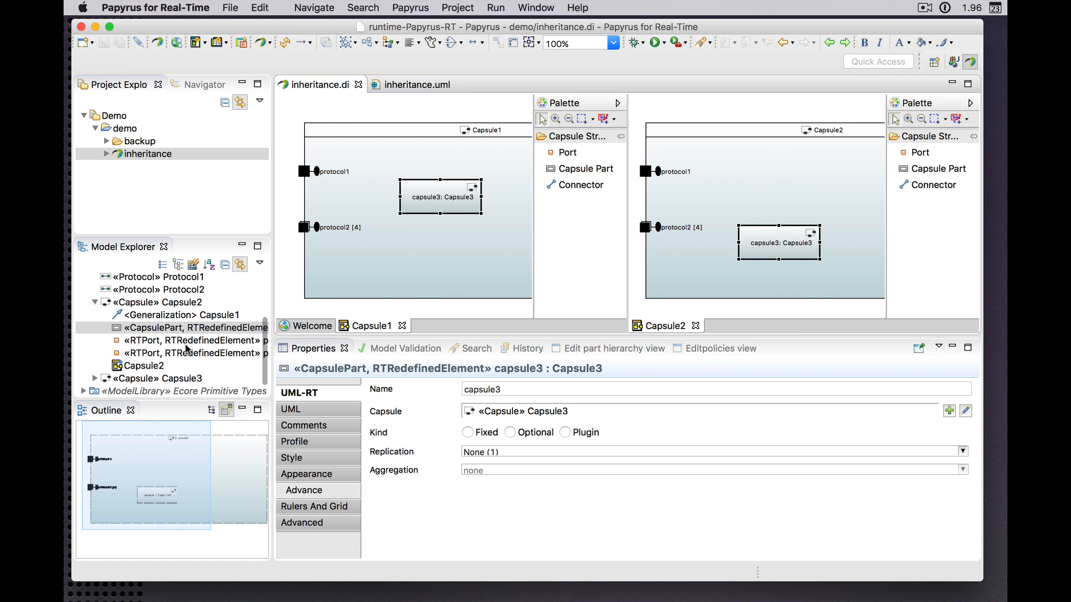
scroll(216, 362, "right", 3)
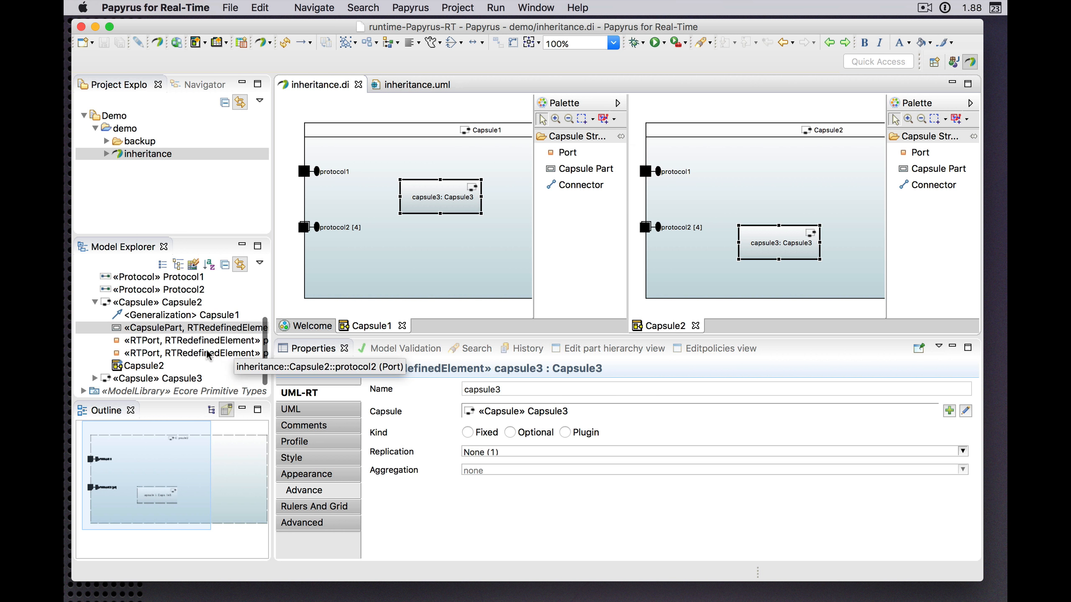
scroll(201, 351, "right", 8)
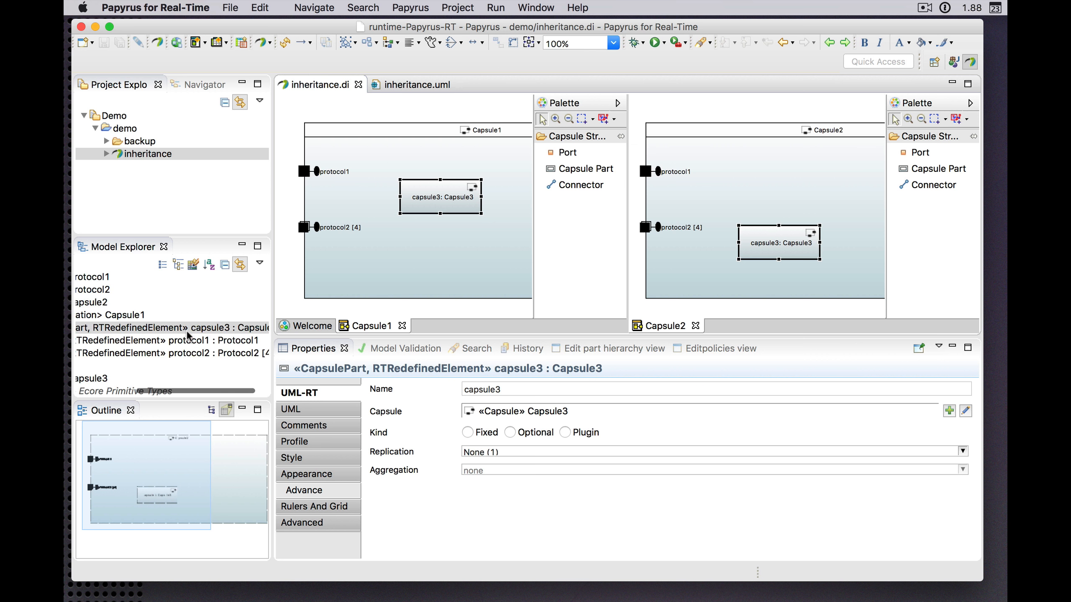
left_click(164, 329)
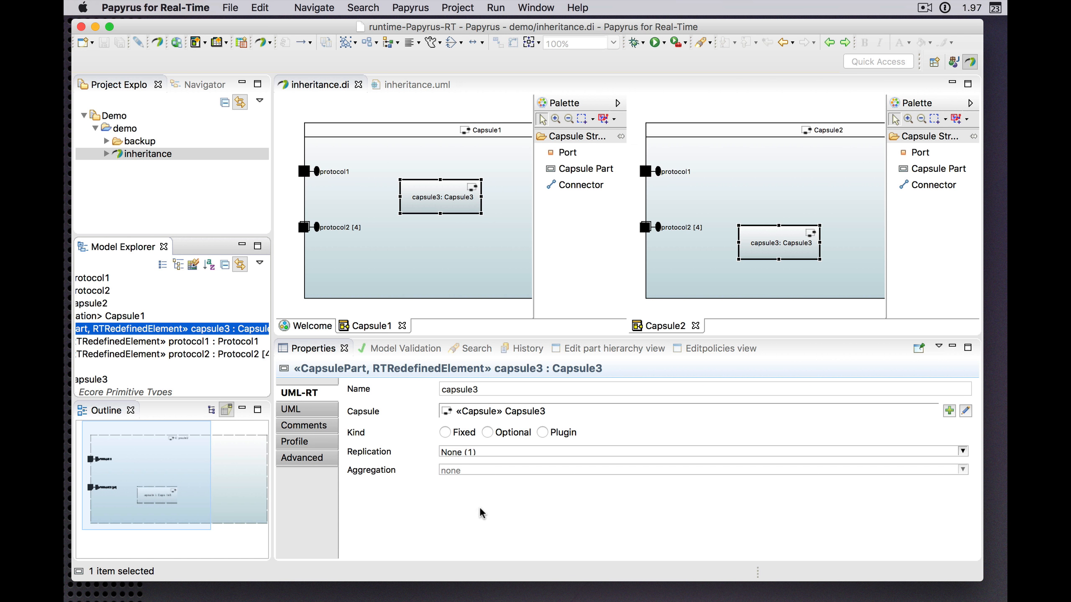
left_click(161, 341)
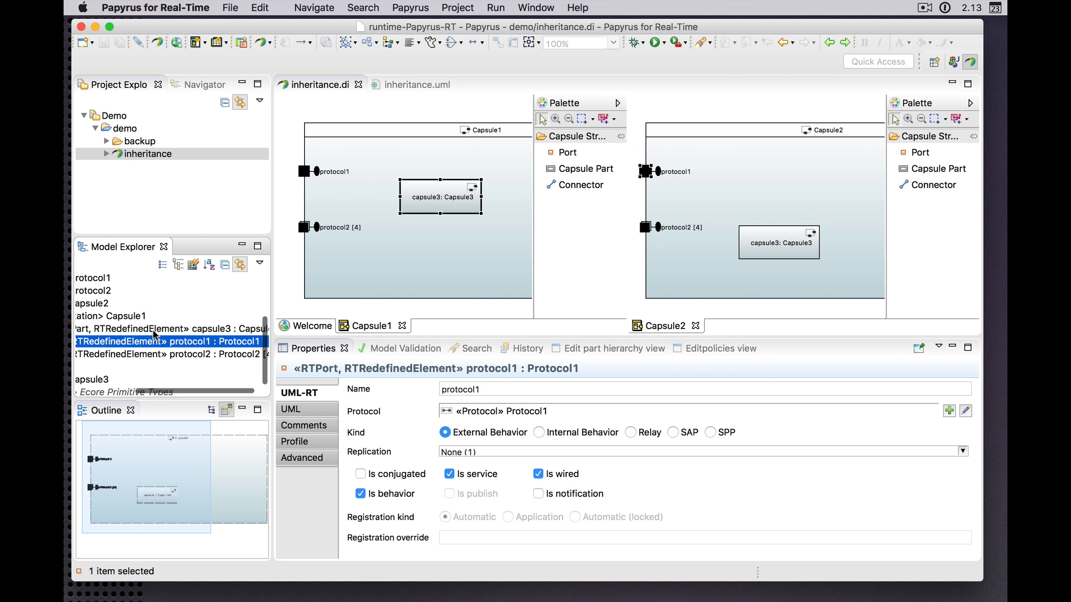
scroll(153, 335, "left", 5)
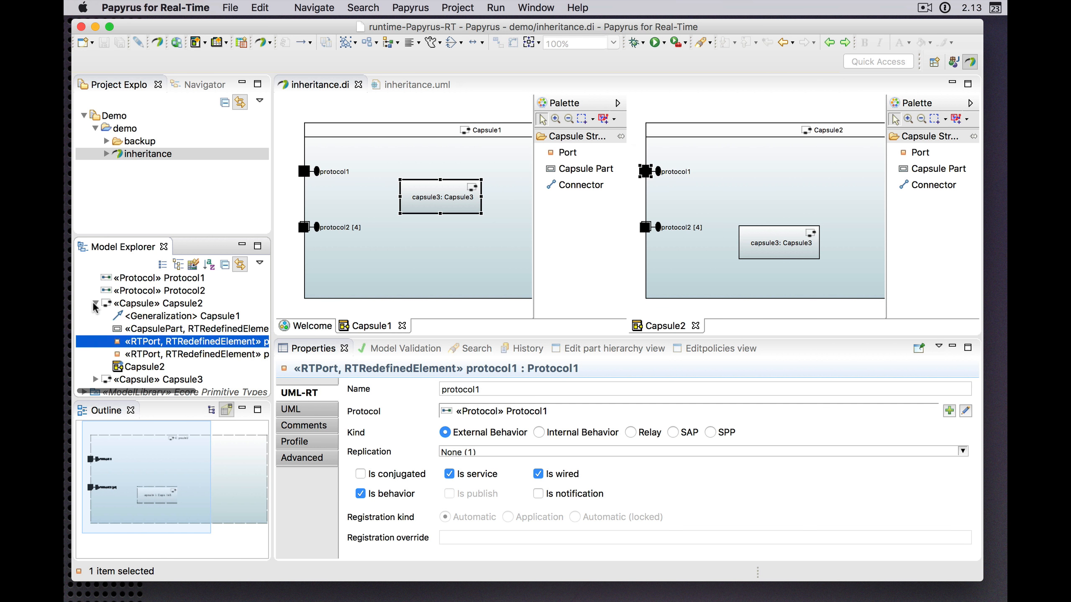
left_click(95, 304)
scroll(202, 348, "up", 3)
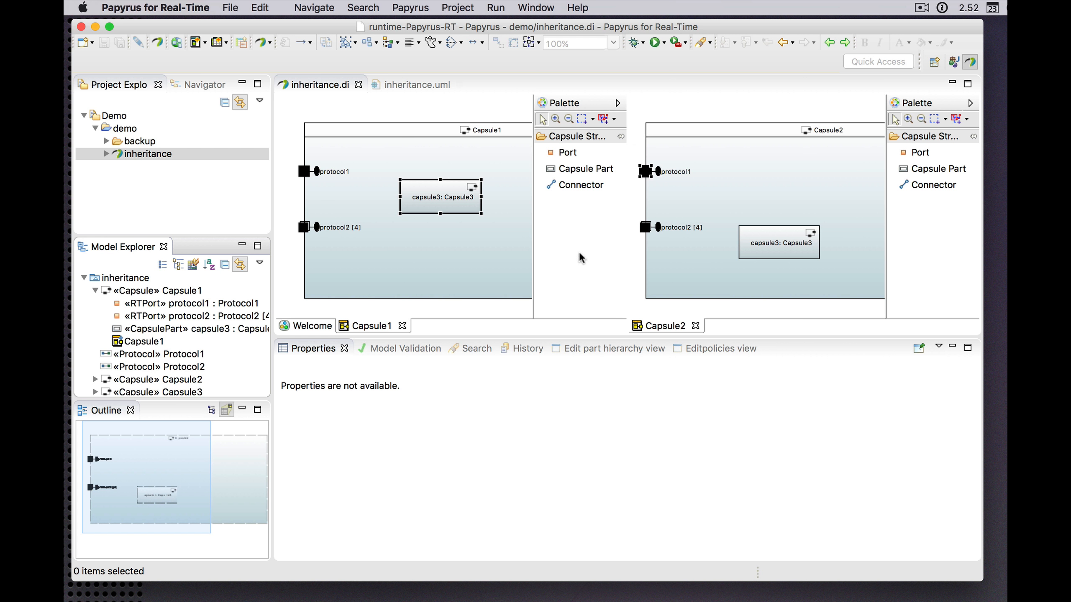
Undo the move of the inherited capsule3 part in the Capsule2 diagram and save the model.
left_click(260, 7)
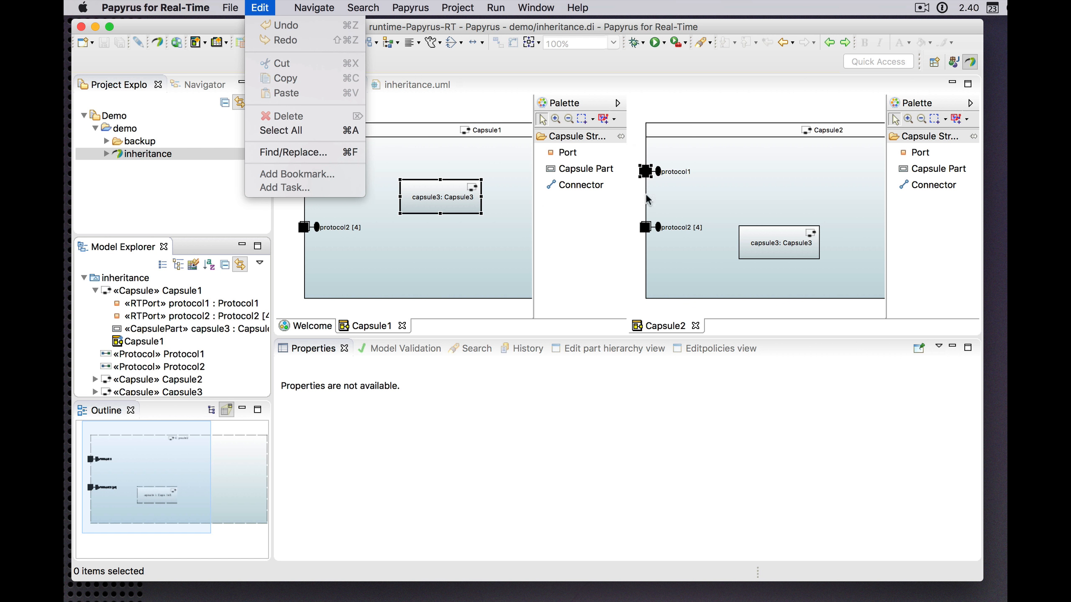
left_click(692, 116)
left_click(685, 114)
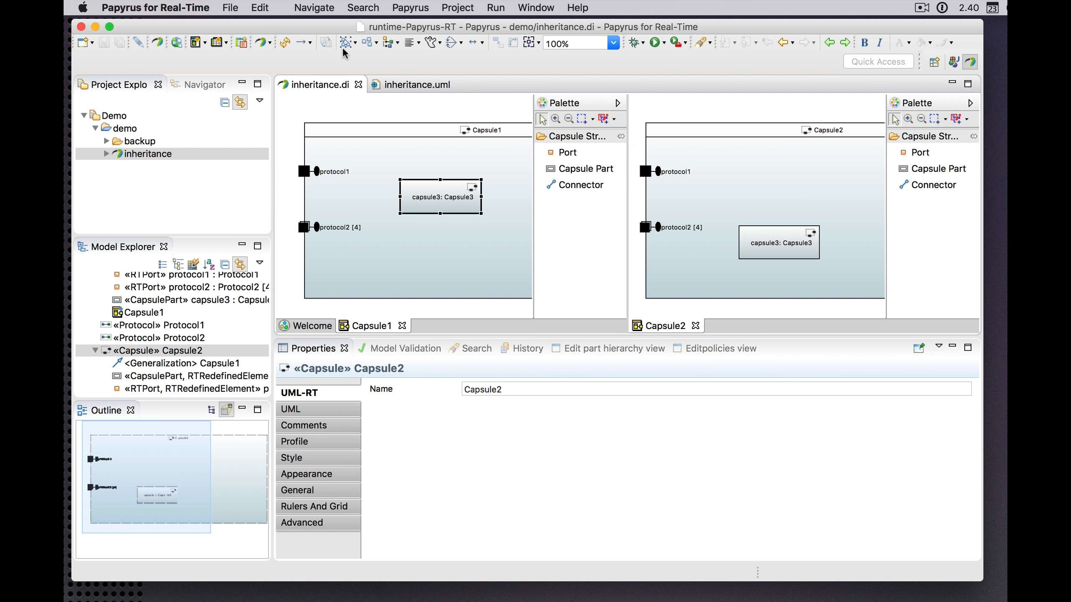
left_click(266, 12)
left_click(279, 25)
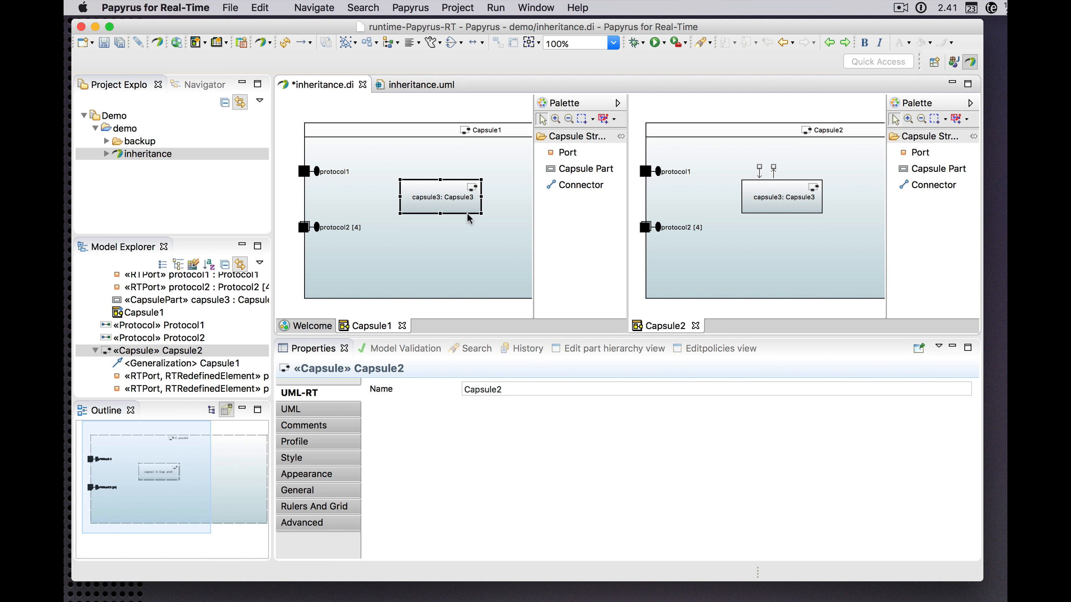
key("super+s")
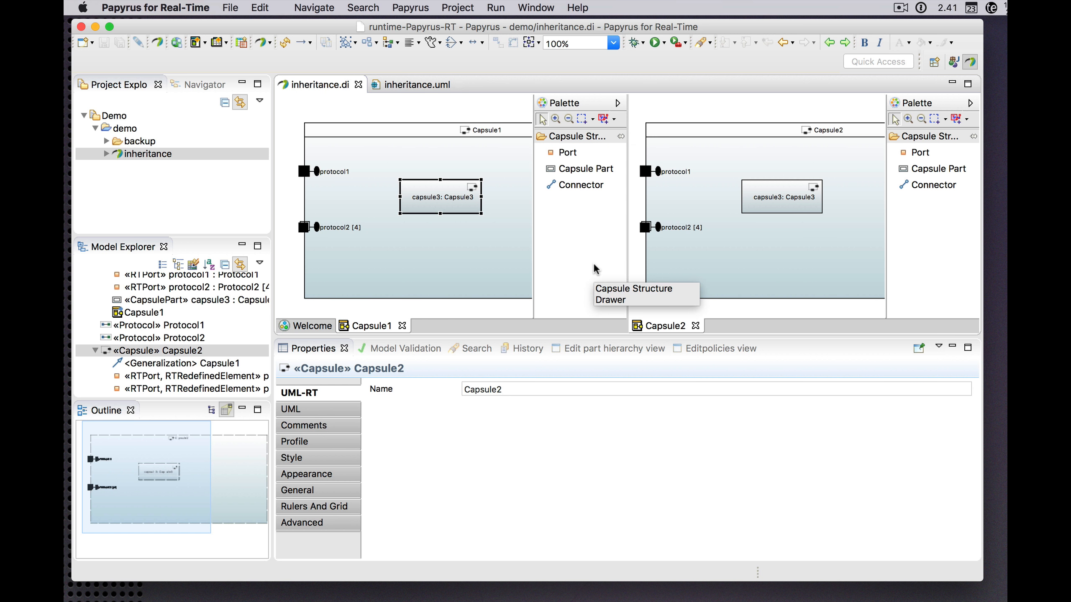
Go back to inheritance.uml, expand Capsule2 in the inheritance model, and select its Generalization to Capsule1.
left_click(408, 84)
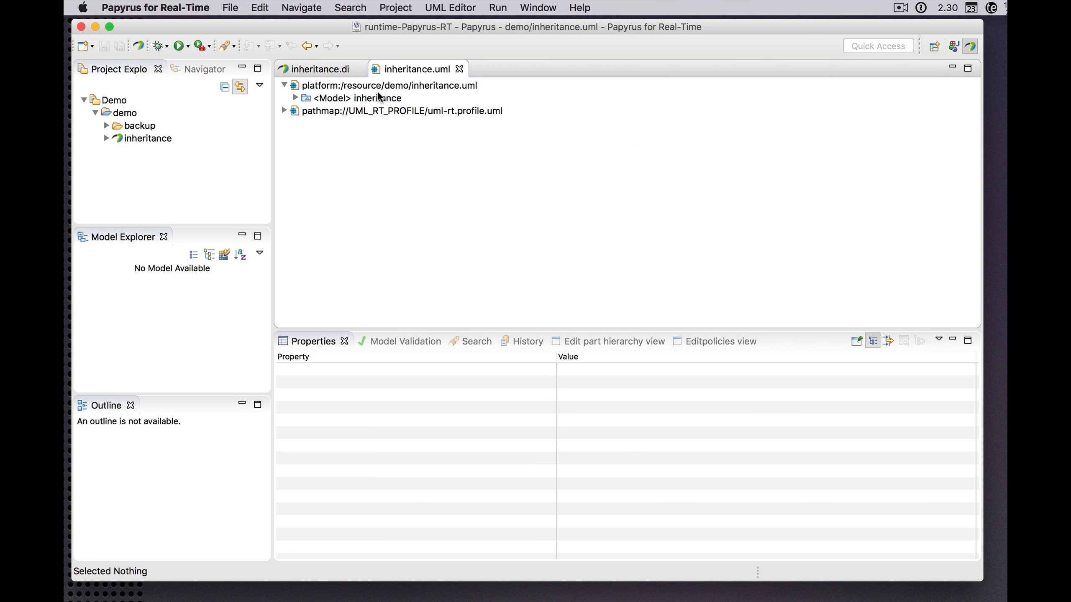
left_click(296, 98)
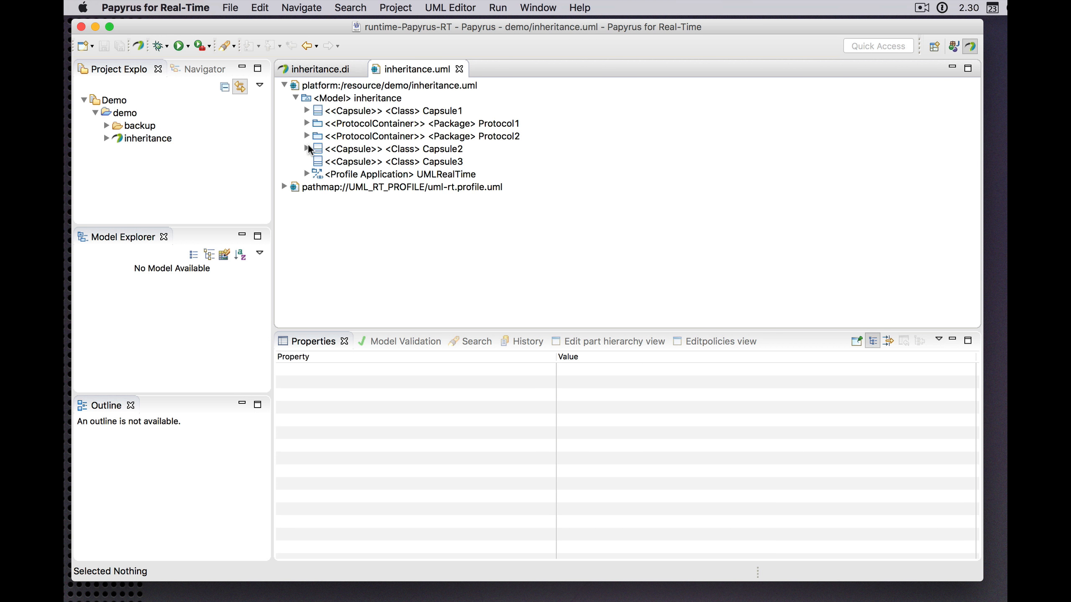
left_click(306, 148)
left_click(360, 162)
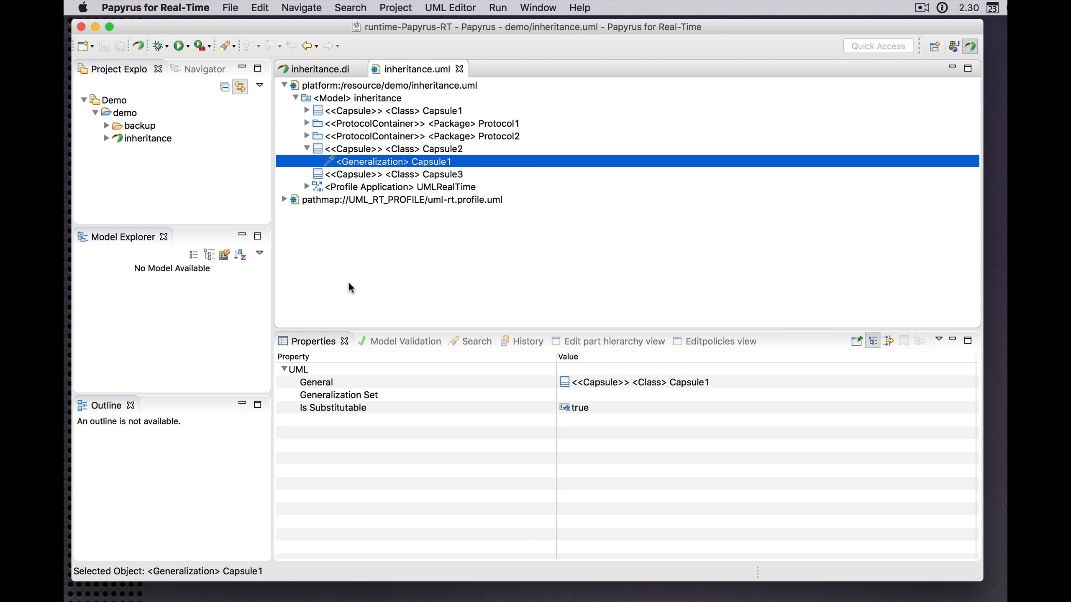
Switch to BBEdit, recompare the backup and current notation files, and check the line 26 and line 77 differences.
key("super+Tab")
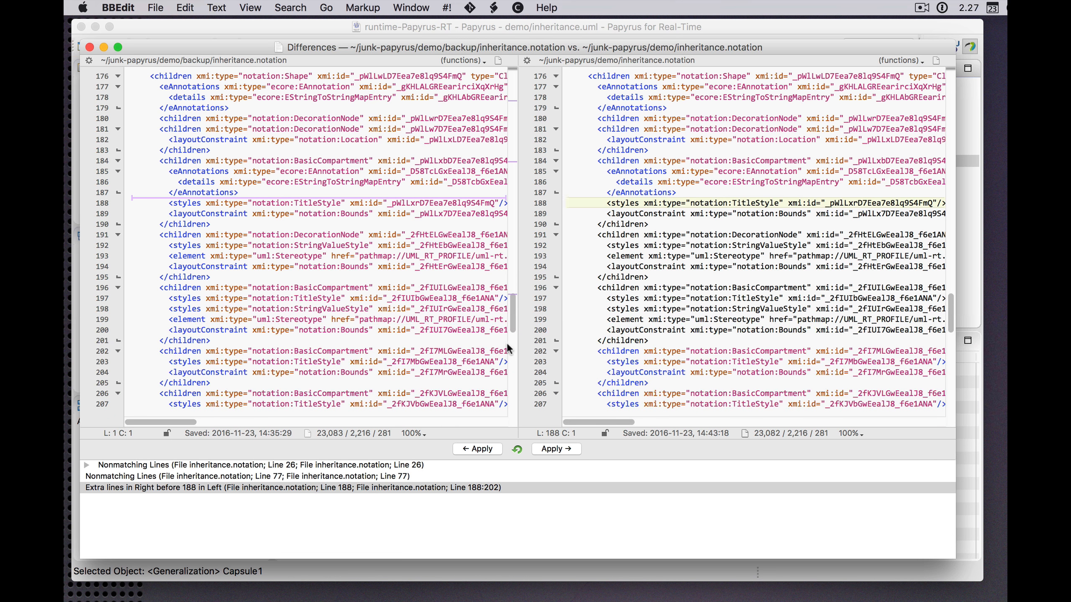
left_click(516, 450)
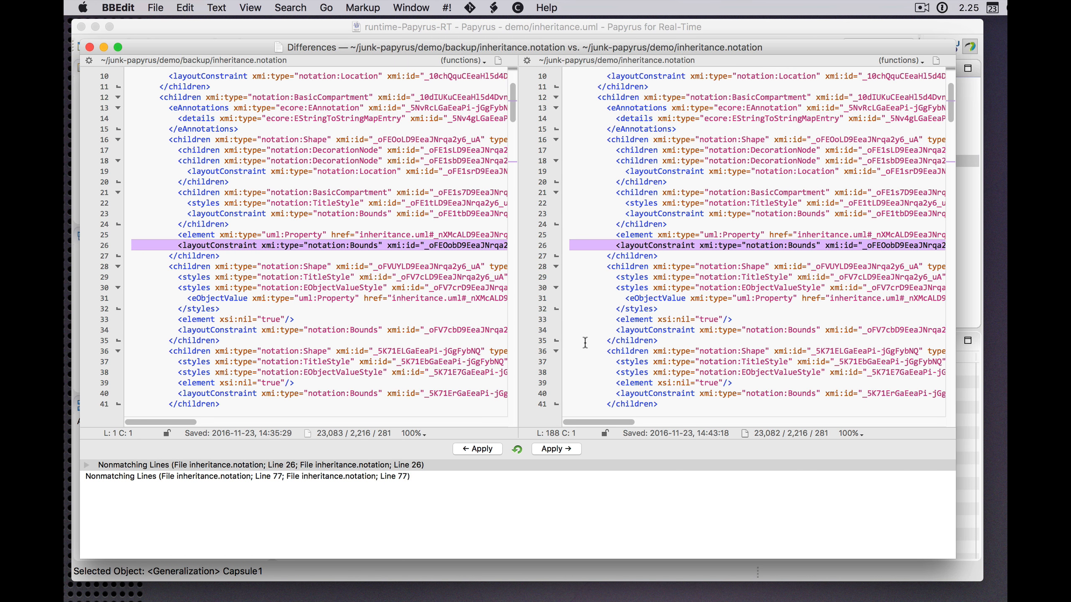
left_click(347, 467)
left_click(347, 476)
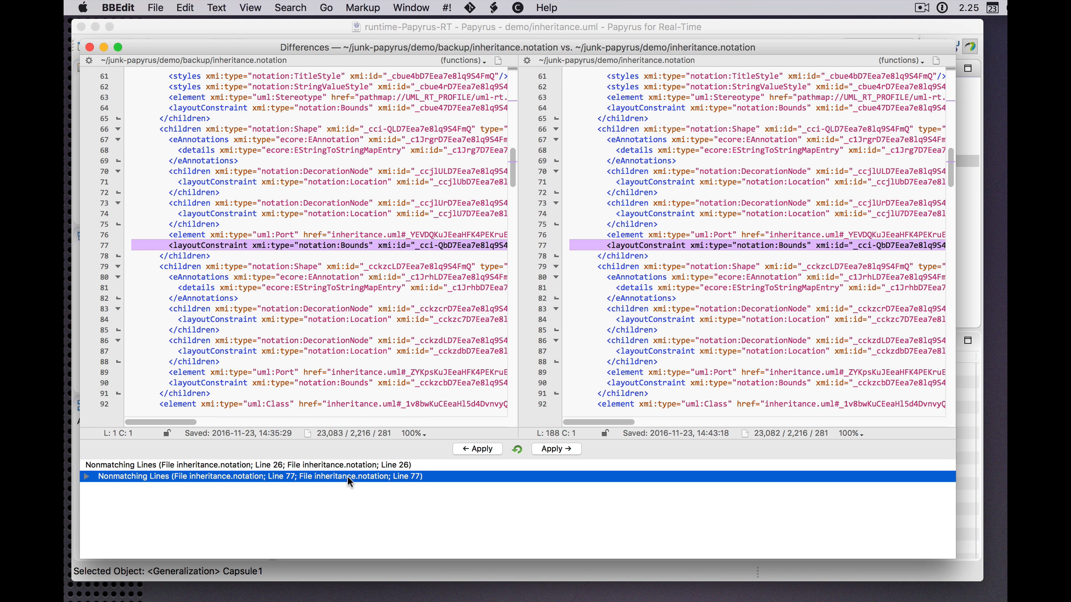
Collapse the first notation:Diagram in both files and review the second diagram for remaining differences.
scroll(731, 326, "up", 5)
scroll(731, 325, "up", 10)
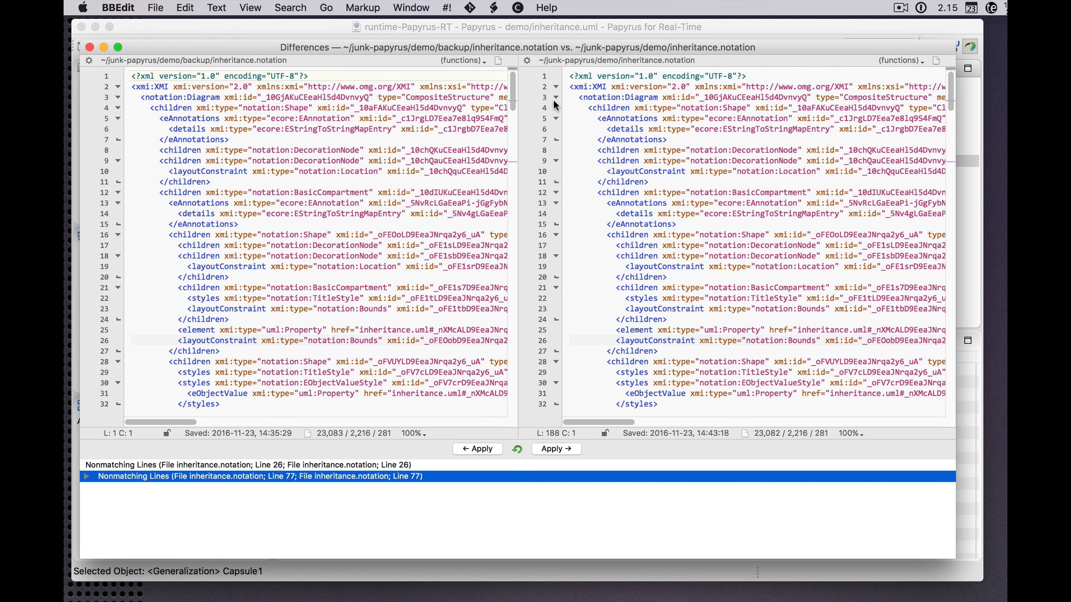
left_click(556, 97)
left_click(118, 97)
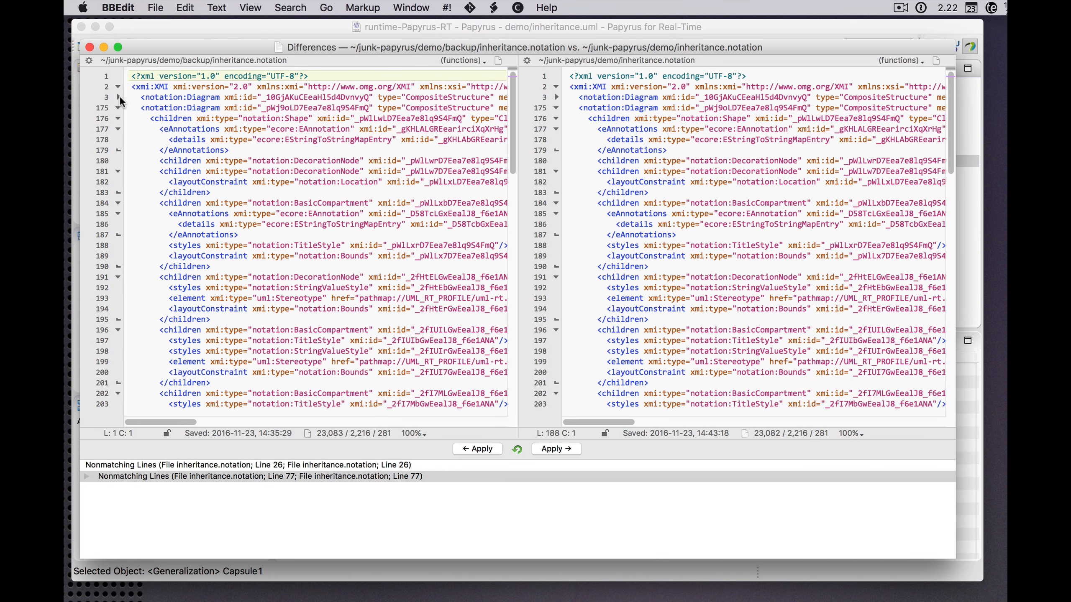
scroll(630, 228, "down", 8)
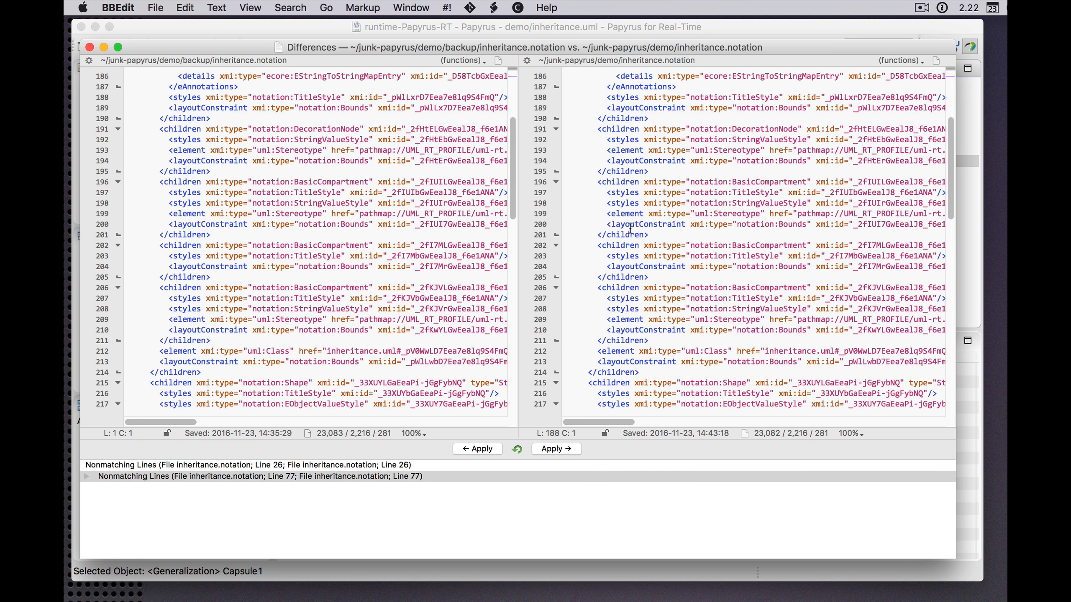
scroll(629, 228, "up", 8)
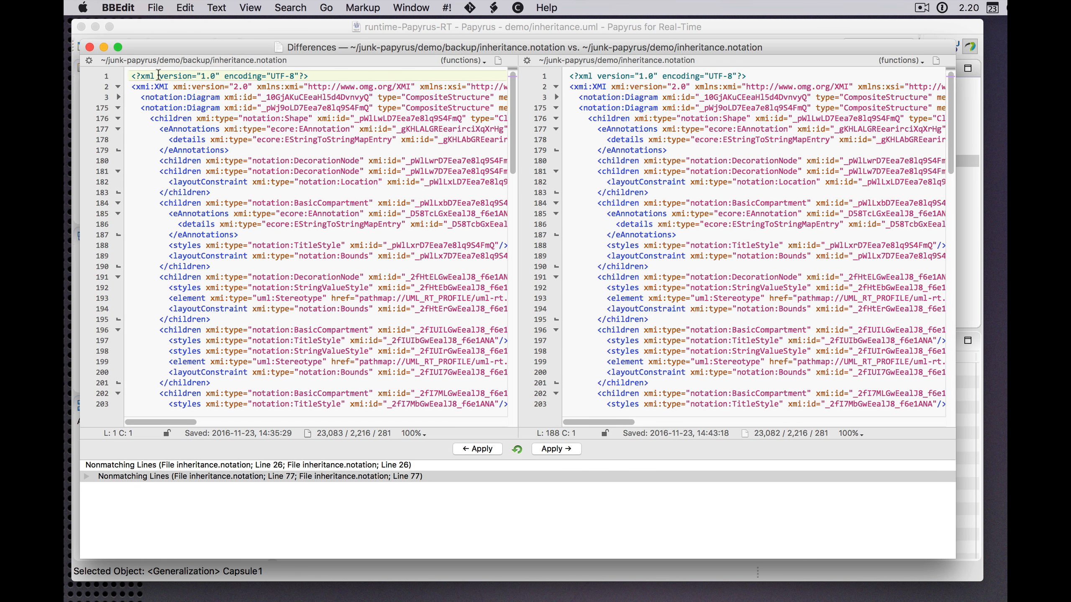
Expand the first notation:Diagram in both compared files, then switch to Papyrus and show the inheritance.di diagrams.
left_click(557, 97)
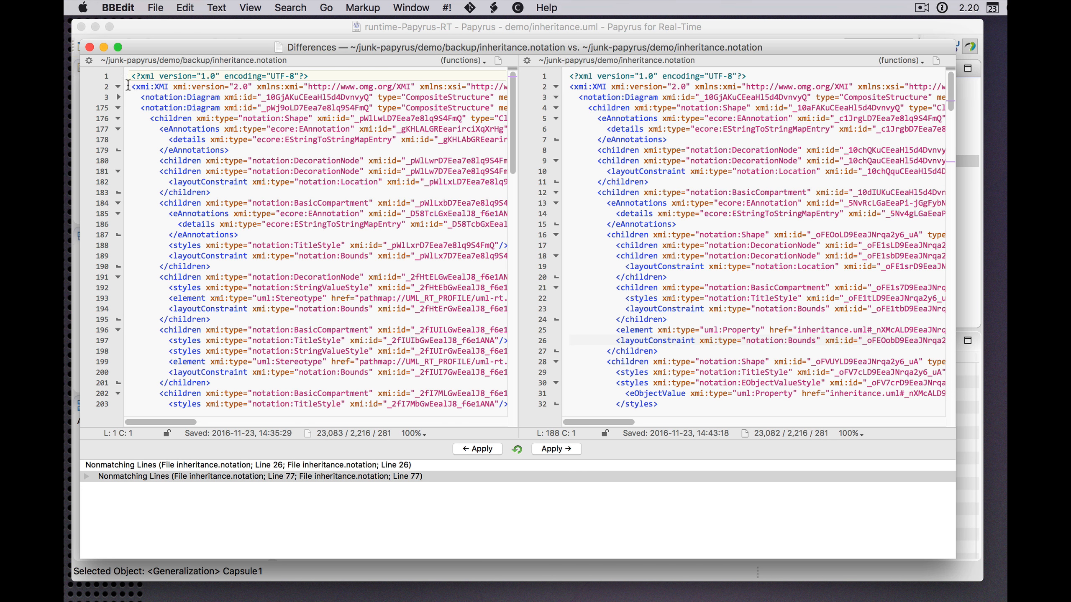
left_click(118, 97)
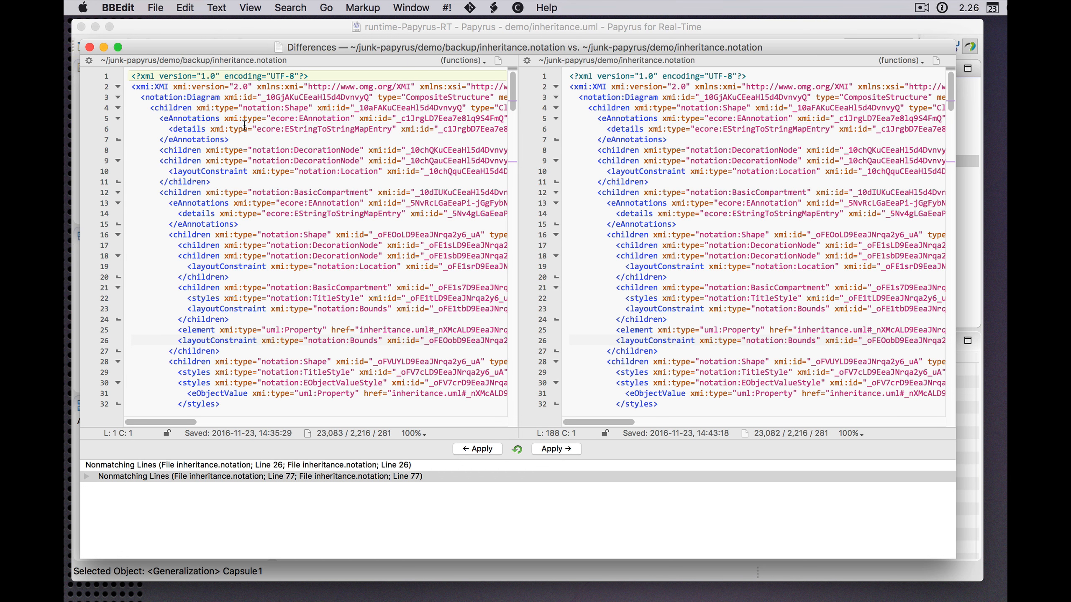
key("super+Tab")
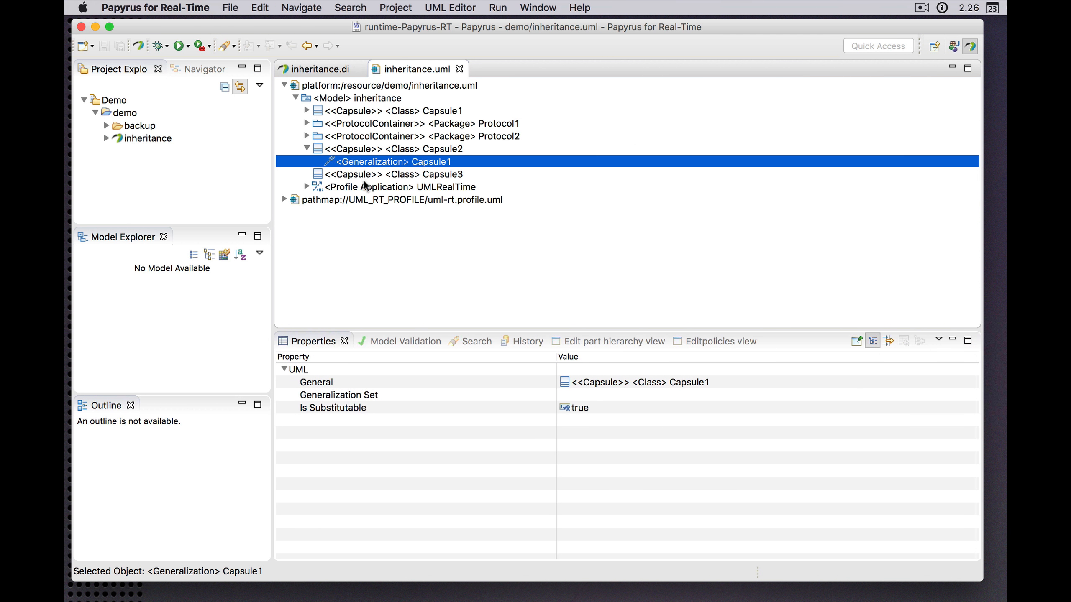
left_click(320, 69)
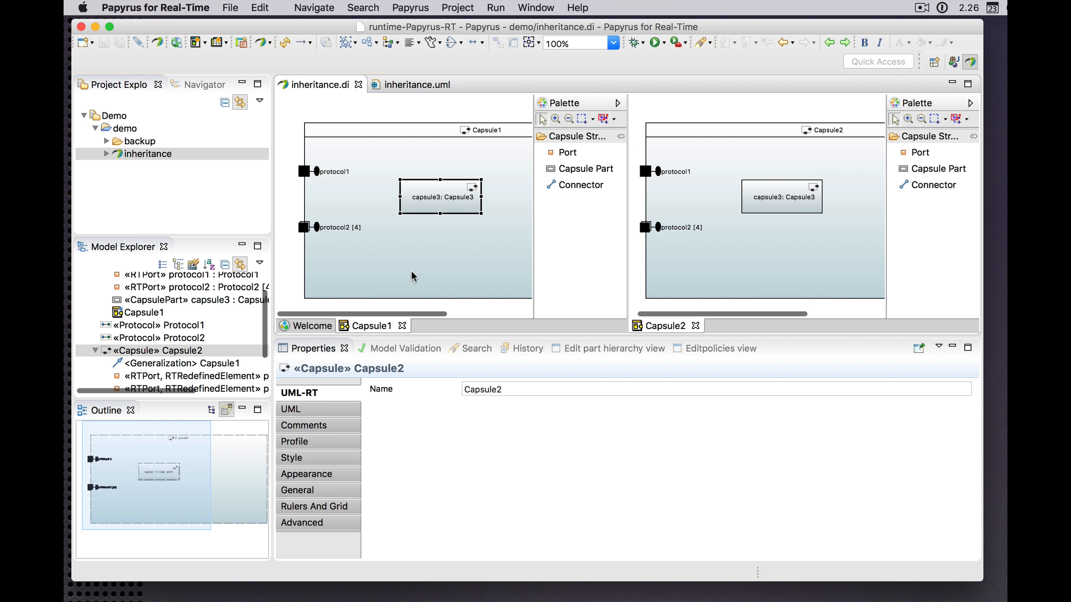
Add a port with a new protocol named Protocol3 inside Capsule1, below the capsule3 part.
left_click_drag(555, 152, 458, 201)
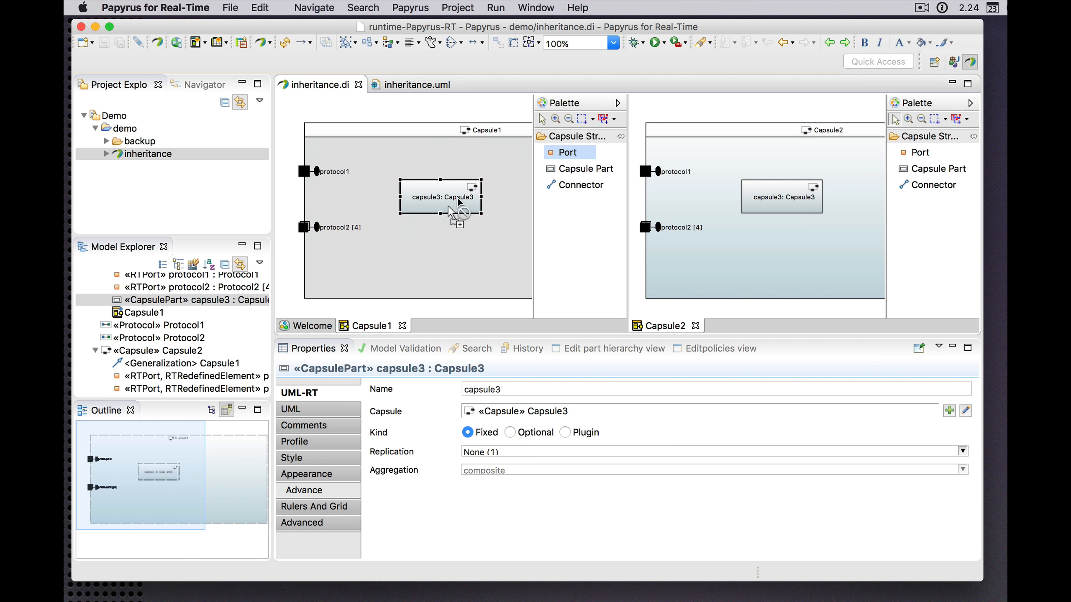
left_click(398, 253)
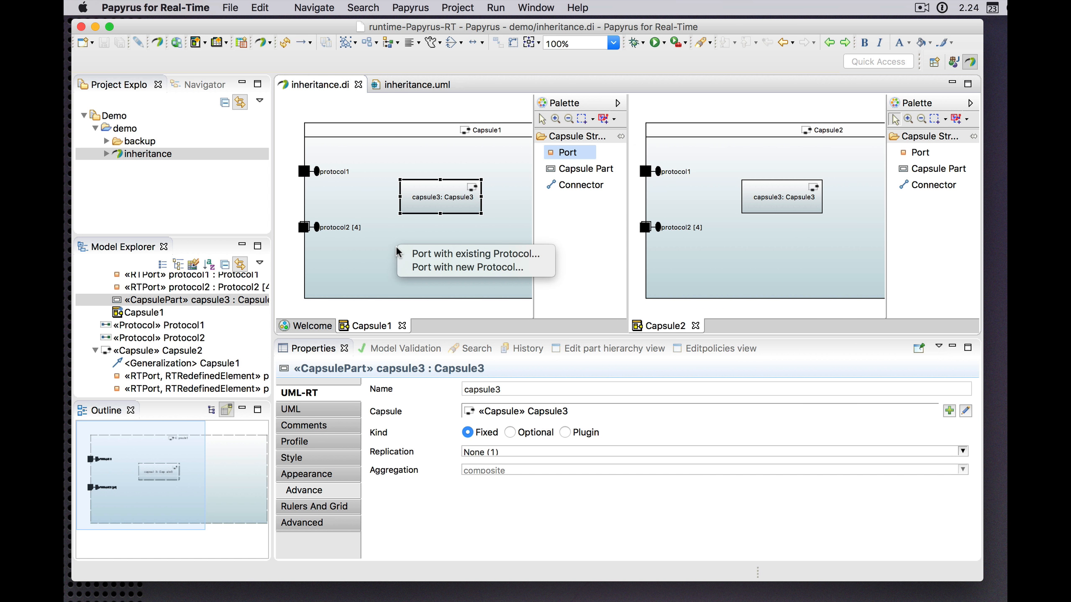
left_click(420, 269)
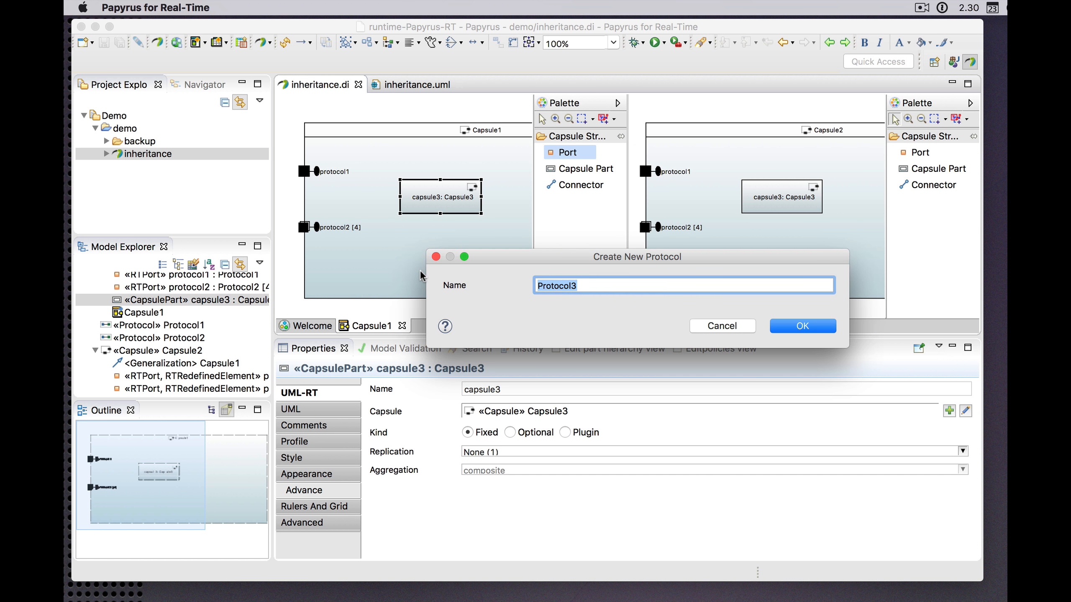
left_click(802, 325)
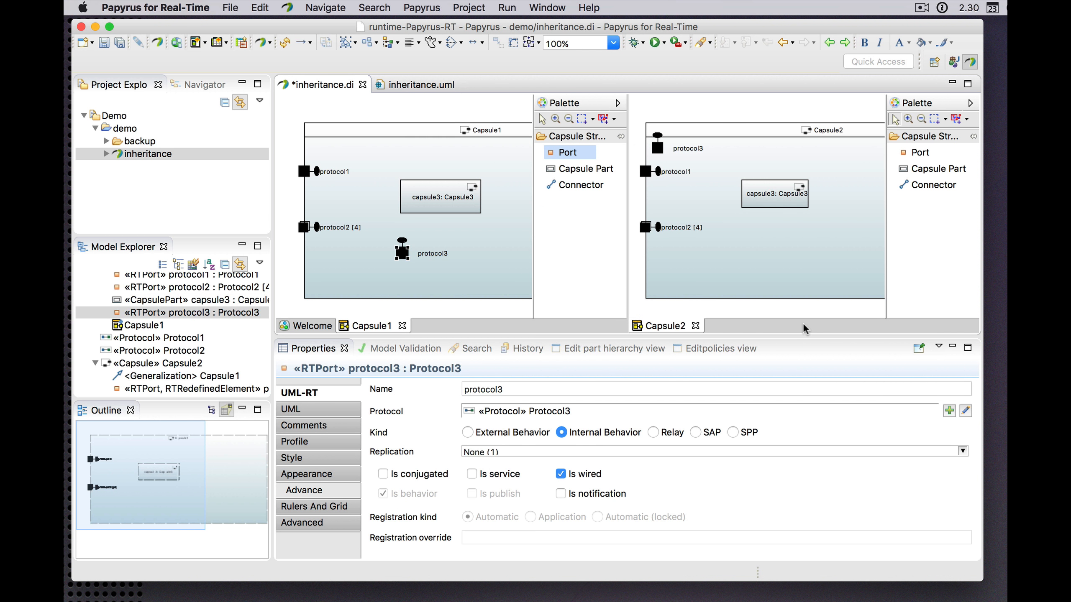
Check Capsule2's inherited elements in the model tree and select the inherited protocol3 port in its diagram to review its properties.
left_click(560, 256)
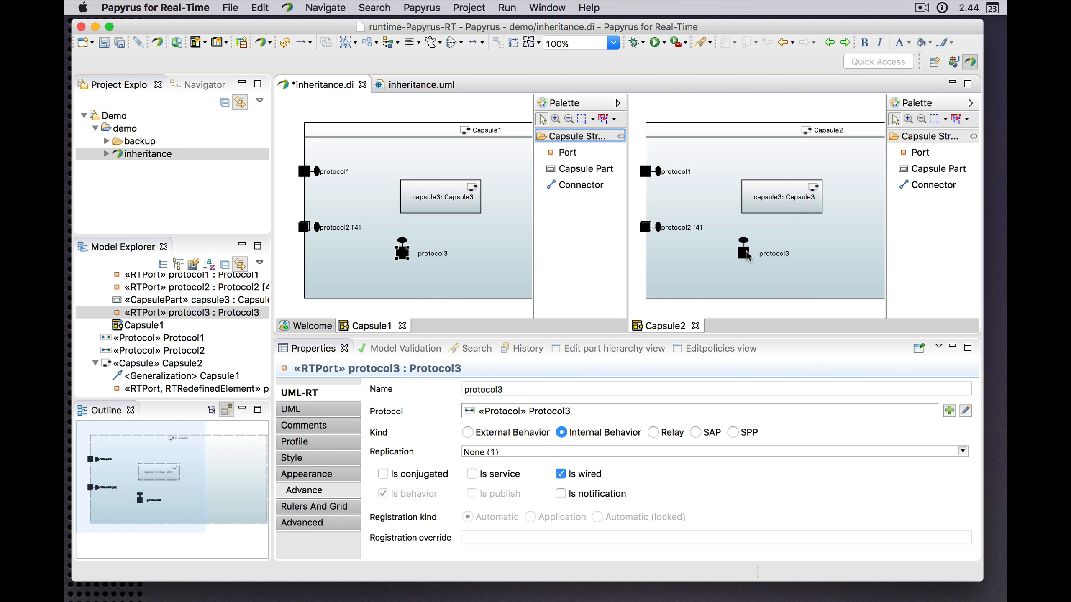
scroll(197, 363, "down", 5)
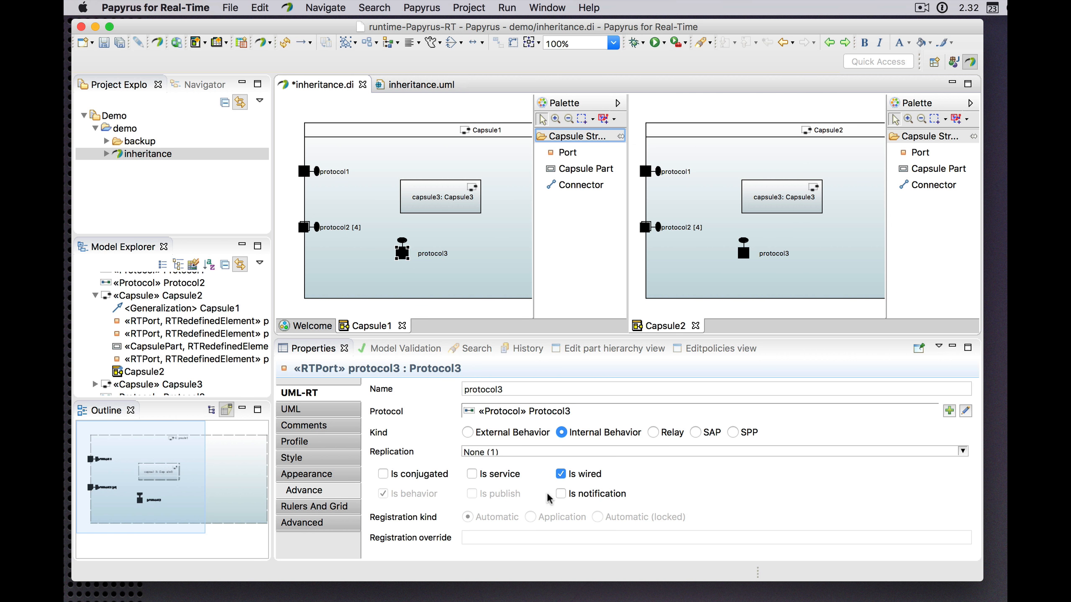
left_click(743, 258)
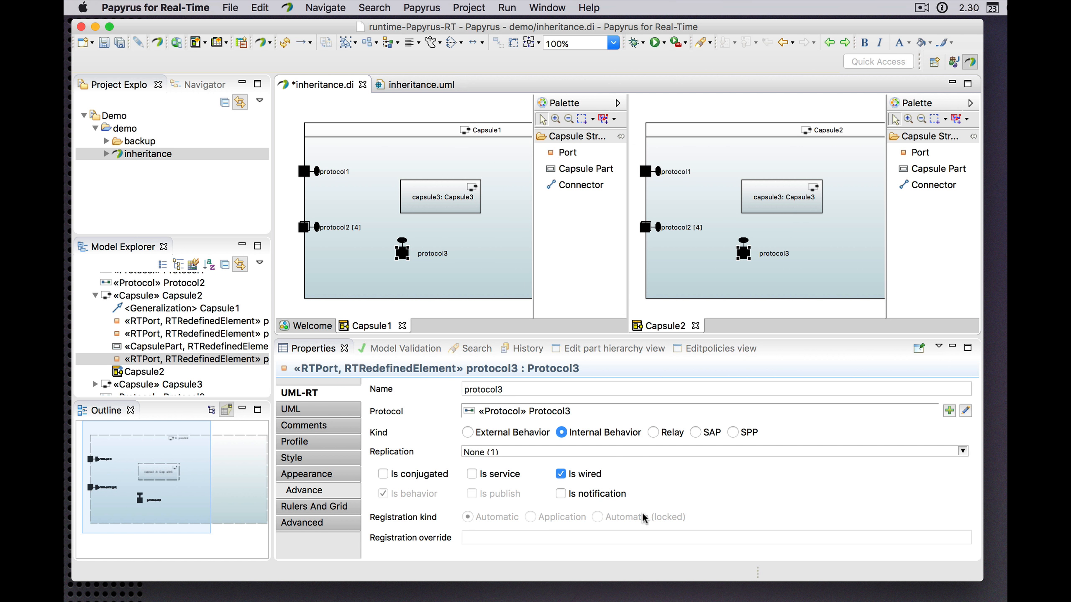
Move the protocol3 port in the Capsule1 diagram slightly down and right, then back up closer to the capsule3 part.
left_click(403, 255)
mouse_move(404, 254)
left_mouse_down()
mouse_move(376, 255)
mouse_move(436, 261)
mouse_move(416, 243)
mouse_move(416, 264)
left_mouse_up()
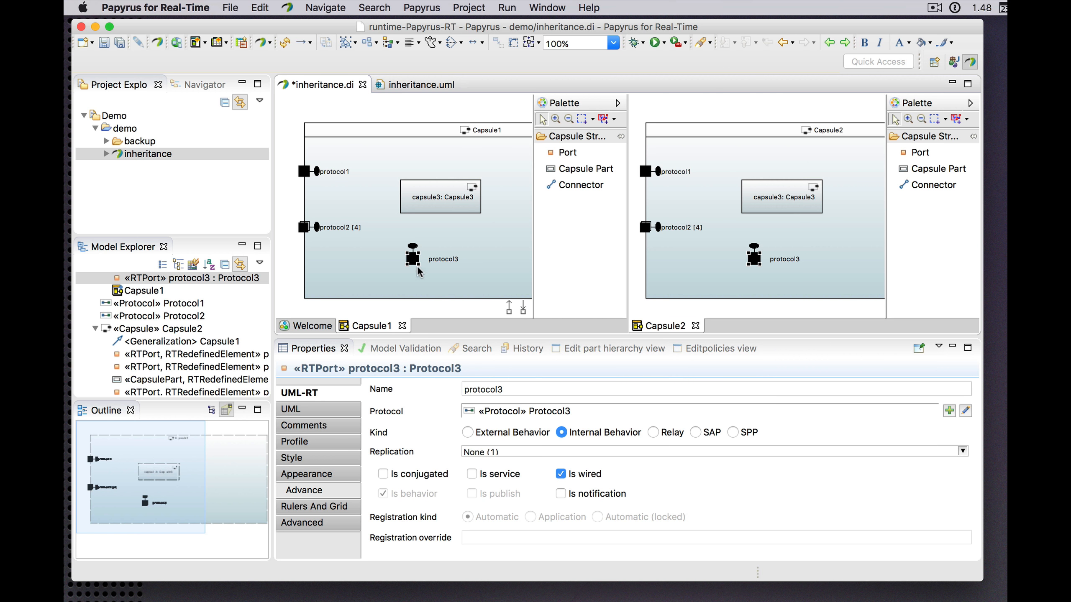
mouse_move(415, 260)
left_mouse_down()
mouse_move(398, 264)
mouse_move(412, 250)
left_mouse_up()
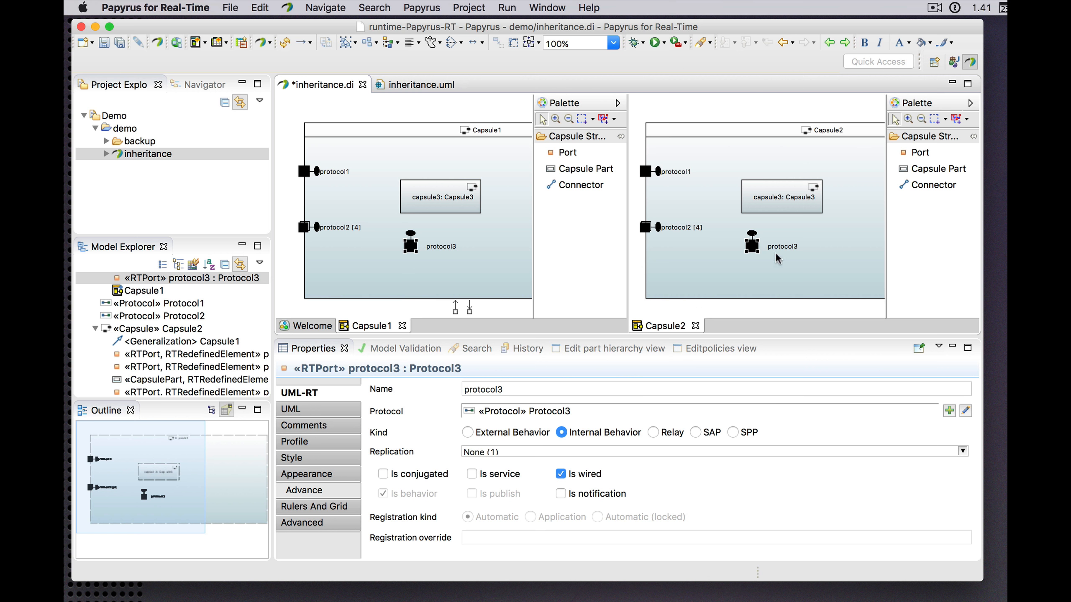
Move the inherited protocol3 port in the Capsule2 diagram down and slightly left, away from its inherited position.
left_click(753, 245)
left_click(721, 268)
left_click(740, 247)
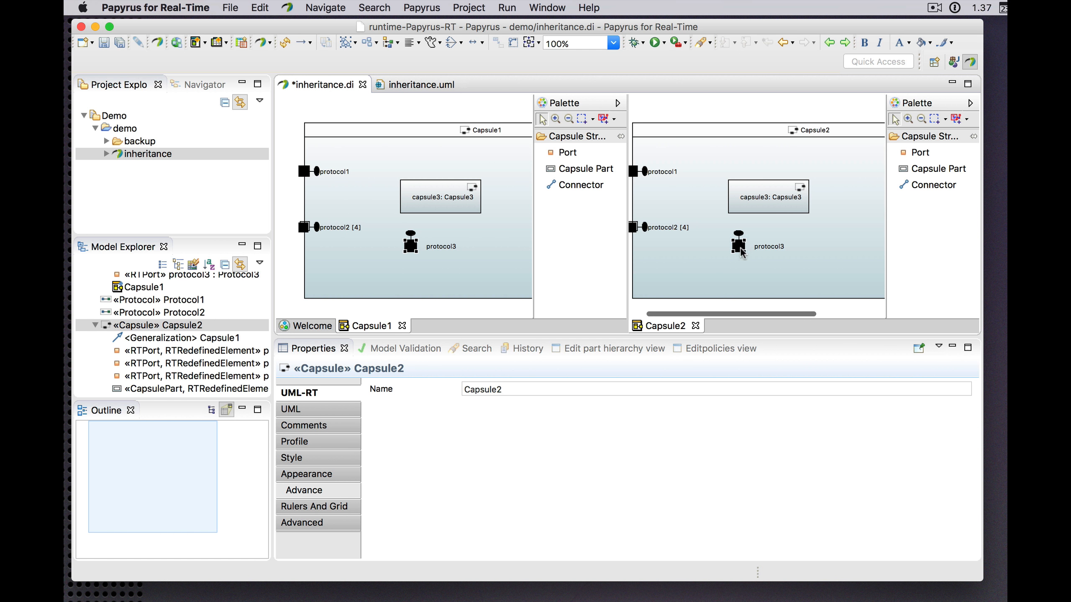
left_click_drag(741, 248, 730, 269)
scroll(653, 271, "left", 3)
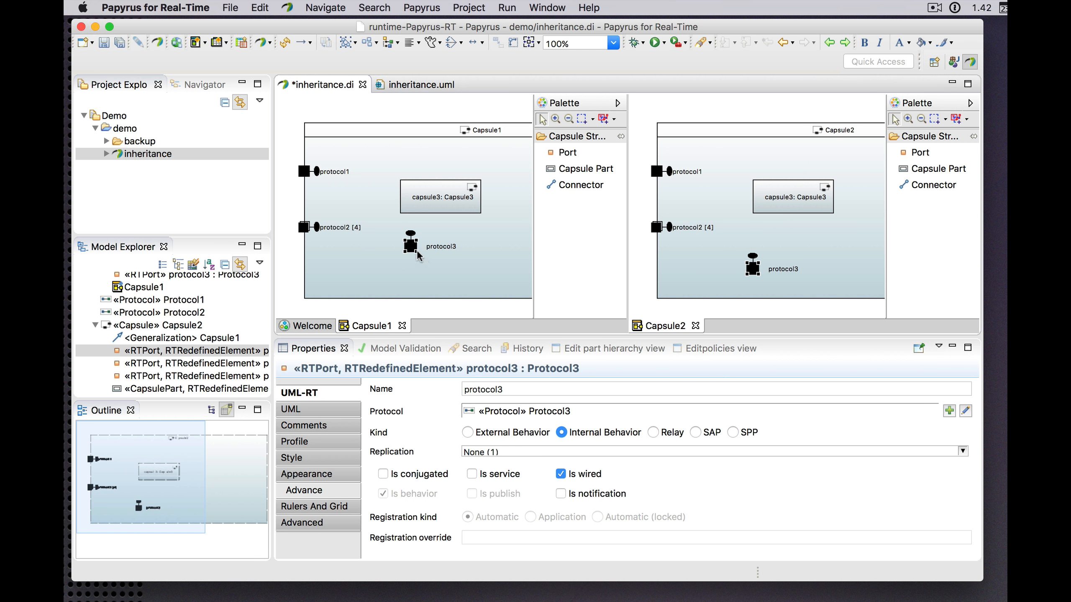
Move the parent protocol3 port around in the Capsule1 diagram, ending below the left edge of the capsule3 part.
left_click_drag(414, 251, 452, 240)
left_click_drag(453, 241, 404, 262)
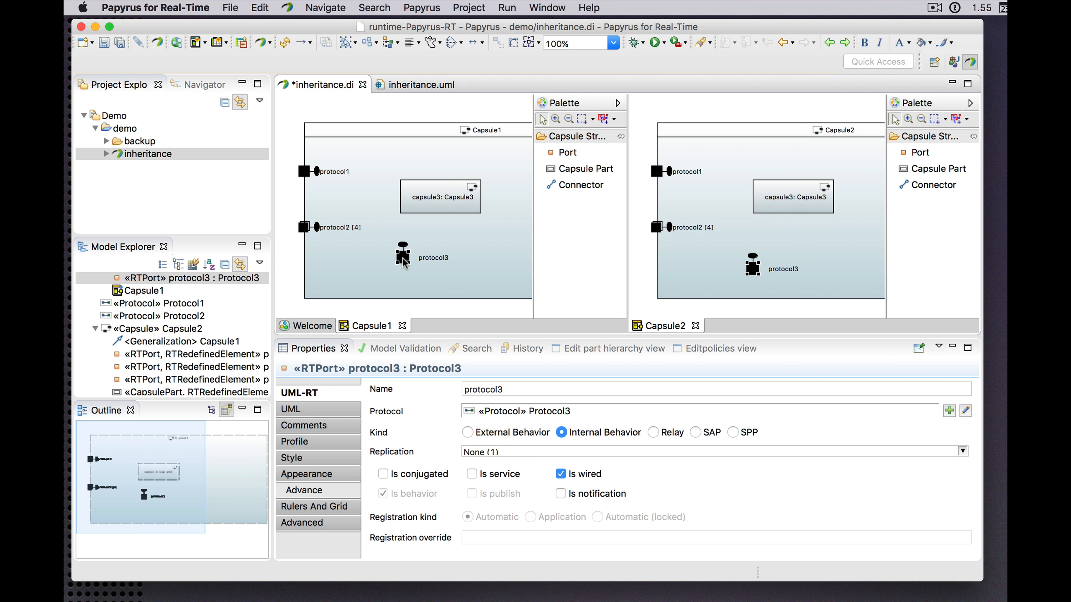